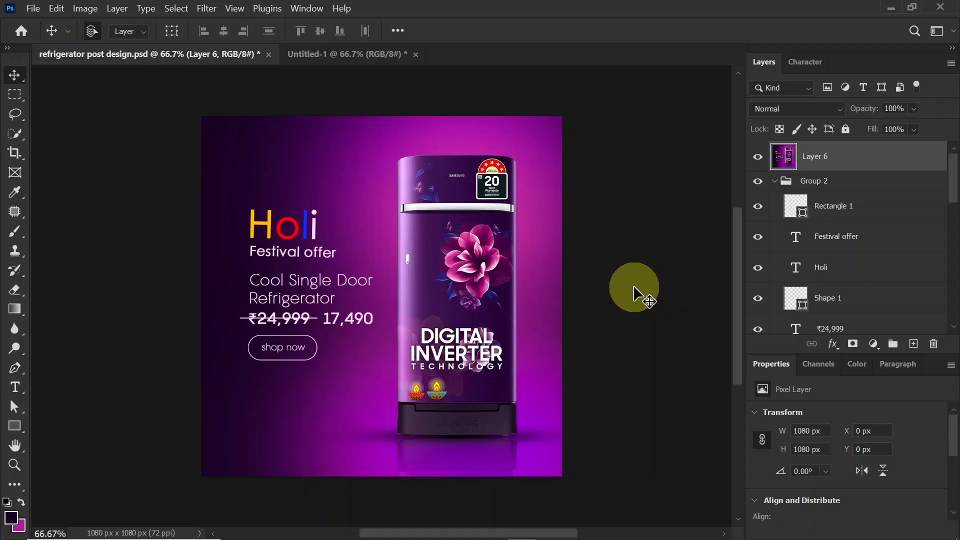
- Create a new 1080 x 1080 px document at 72 pixels/inch named Post Ad with a white background
click(32, 8)
click(59, 25)
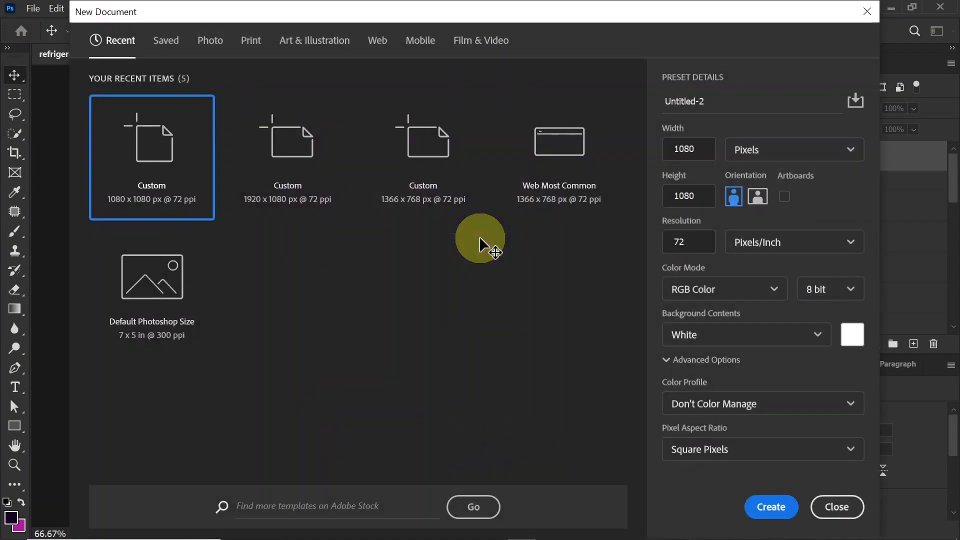
click(699, 195)
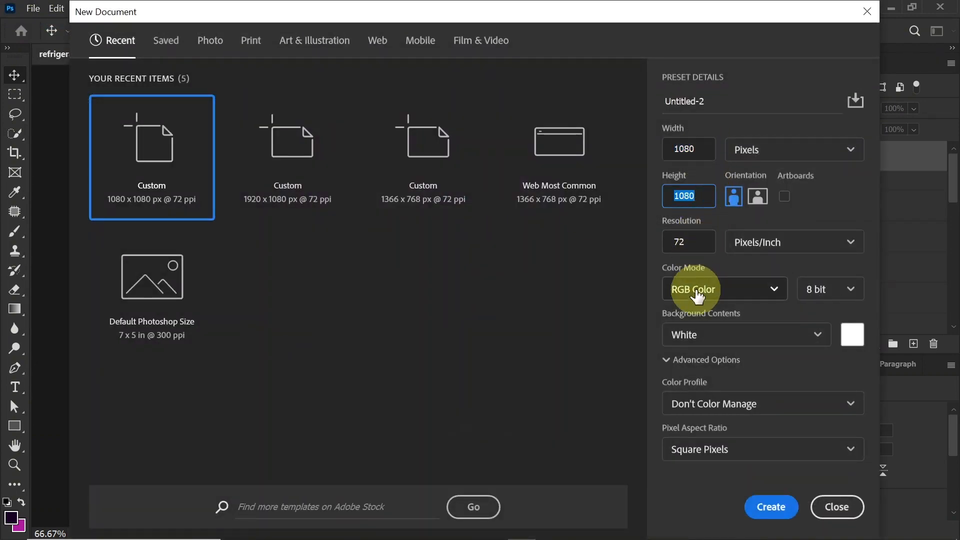
click(710, 102)
text(Post Ad)
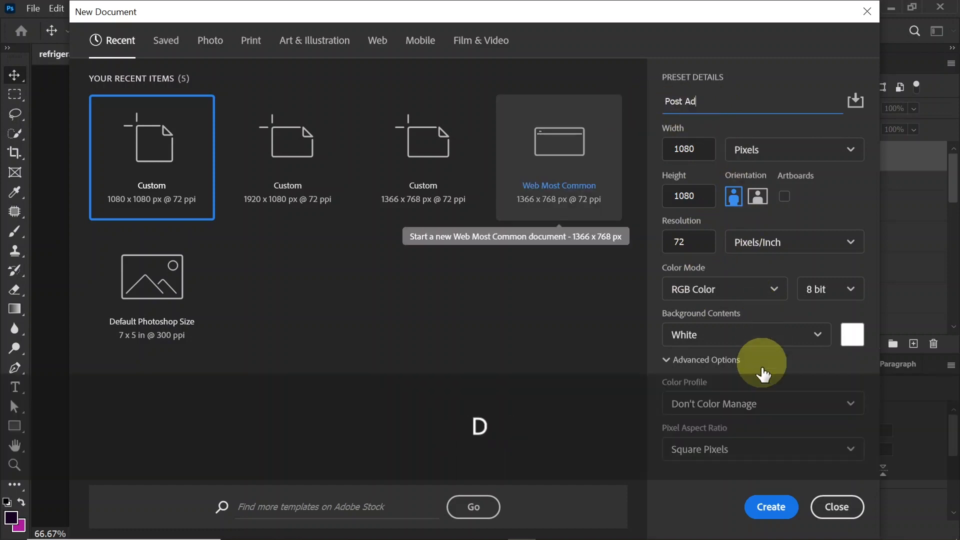
click(771, 506)
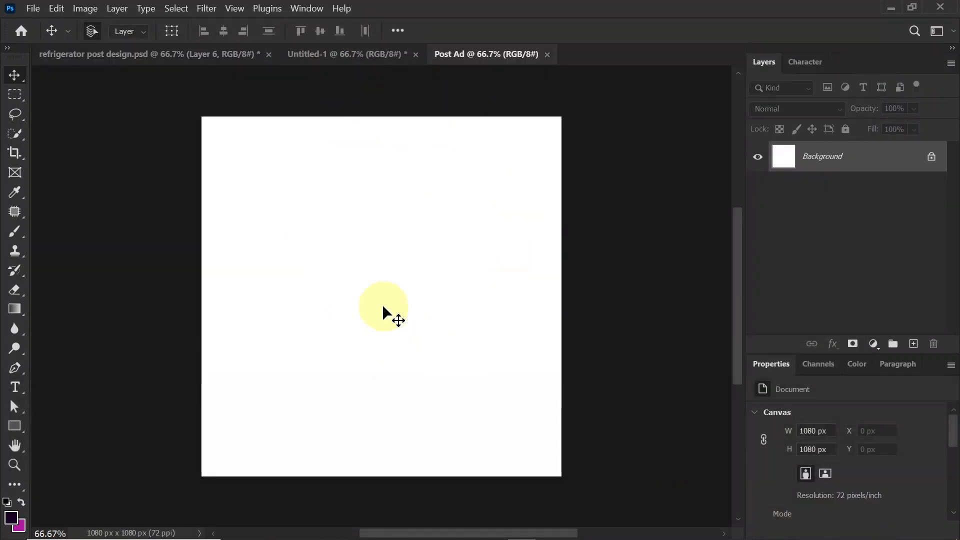
- In the Untitled-1 document, select the refrigerator with Select Subject and mask out its white background
click(341, 54)
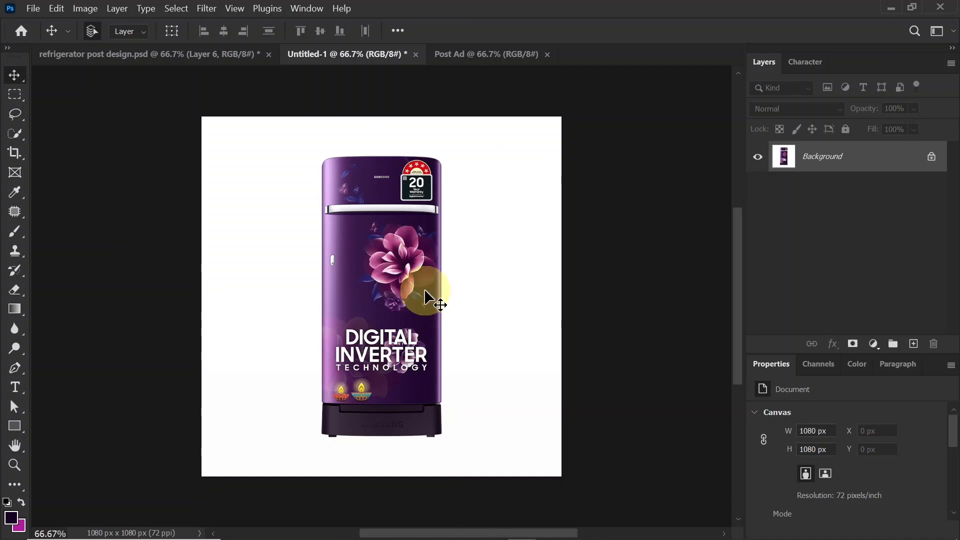
click(176, 9)
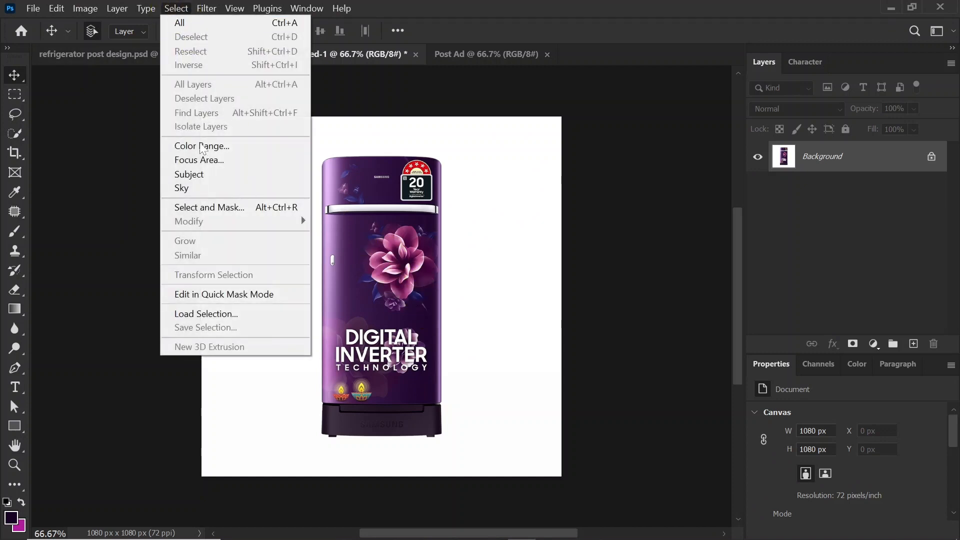
click(202, 174)
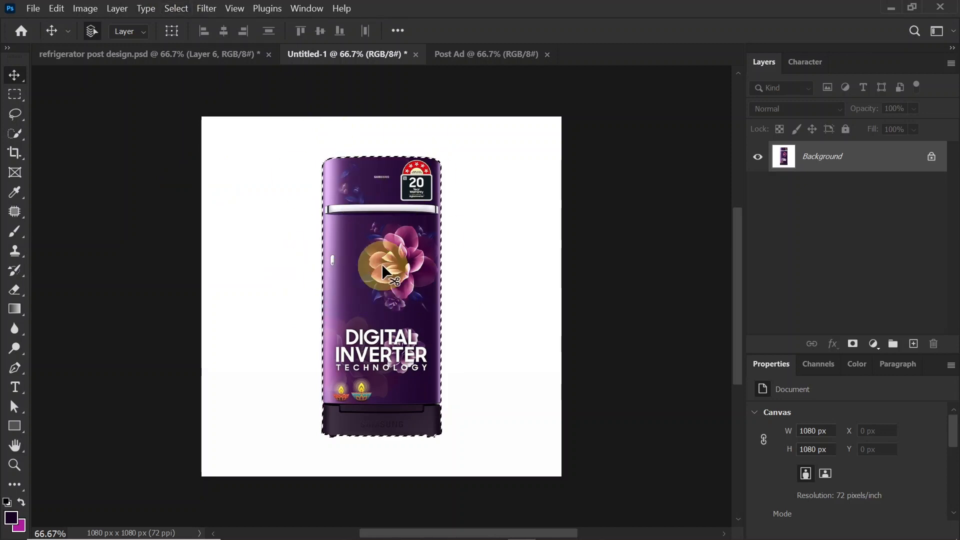
click(853, 344)
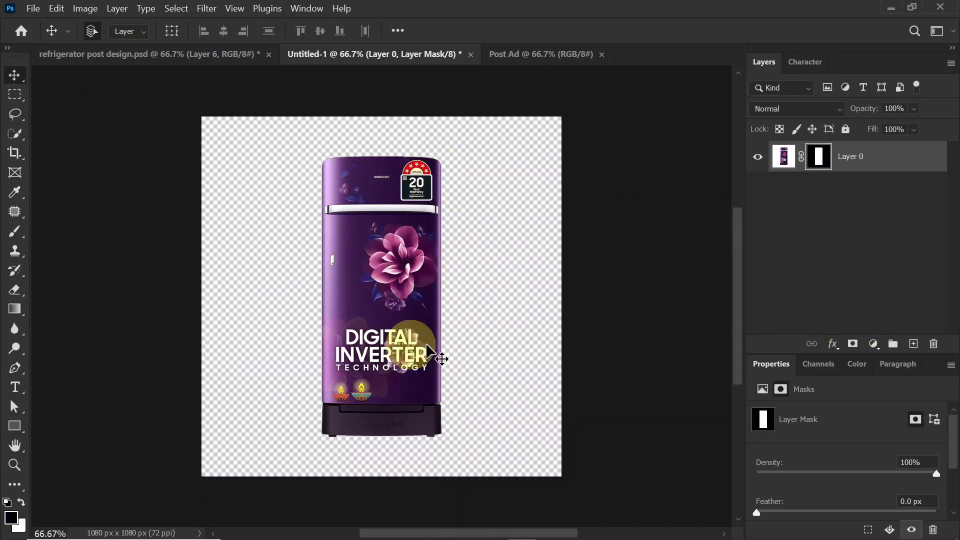
- Convert the masked refrigerator to a smart object and place it in the right half of the Post Ad canvas at about X 579, Y 117 px
right_click(889, 153)
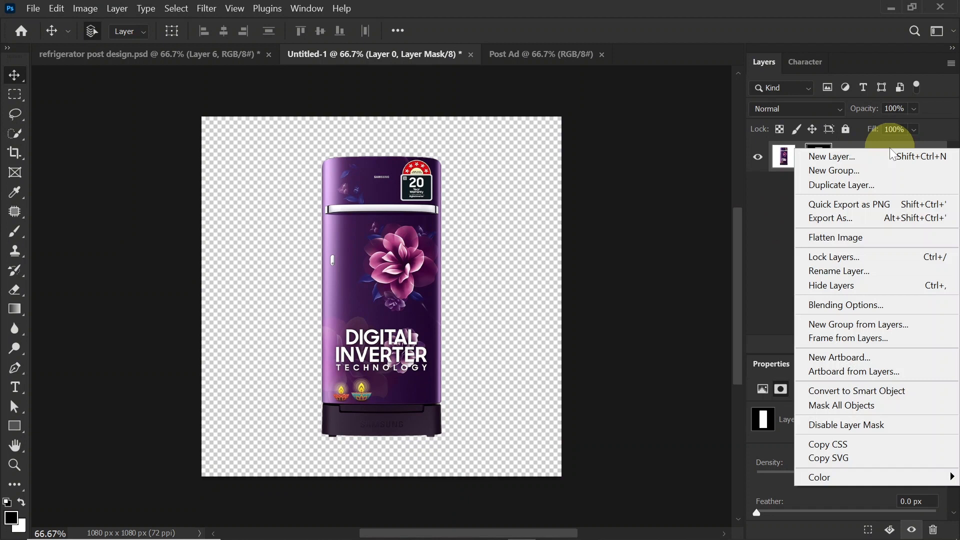
click(860, 392)
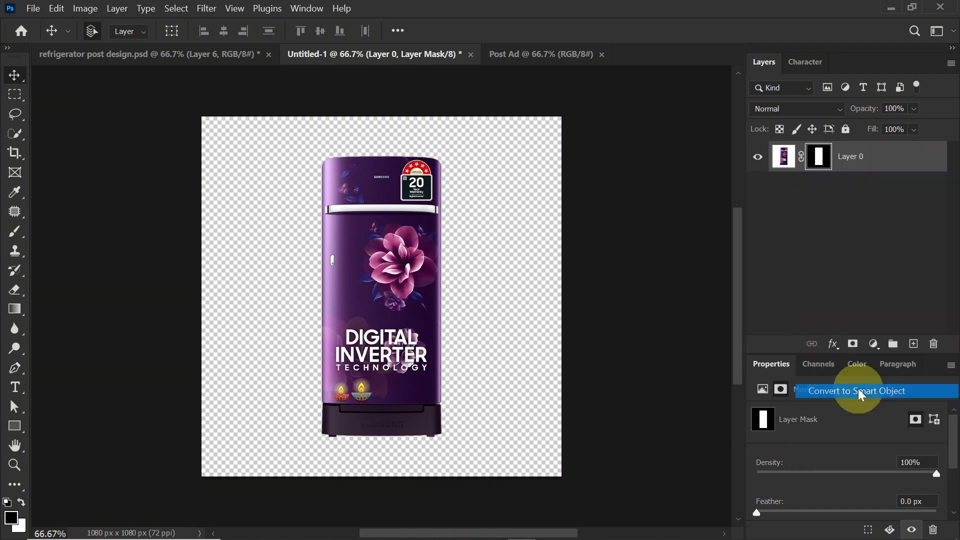
drag(393, 208, 481, 294)
key(ctrl+t)
key(Return)
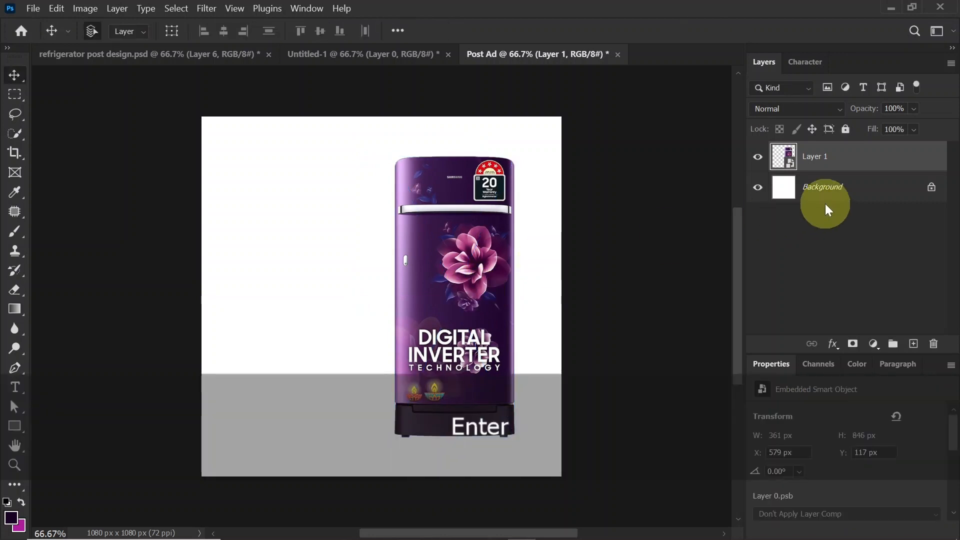
- Add a Solid Color fill layer with colour 180223 directly above the Background layer
click(856, 196)
click(874, 343)
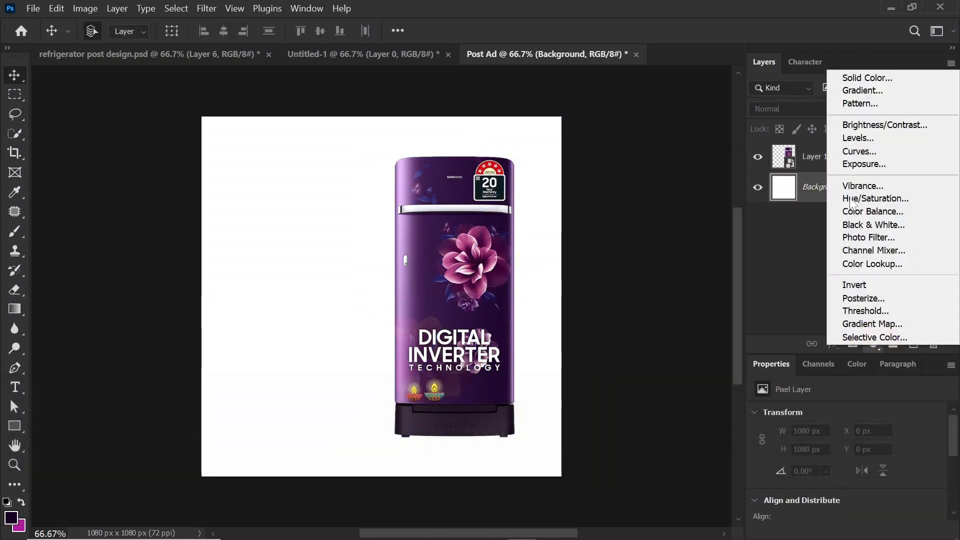
click(860, 78)
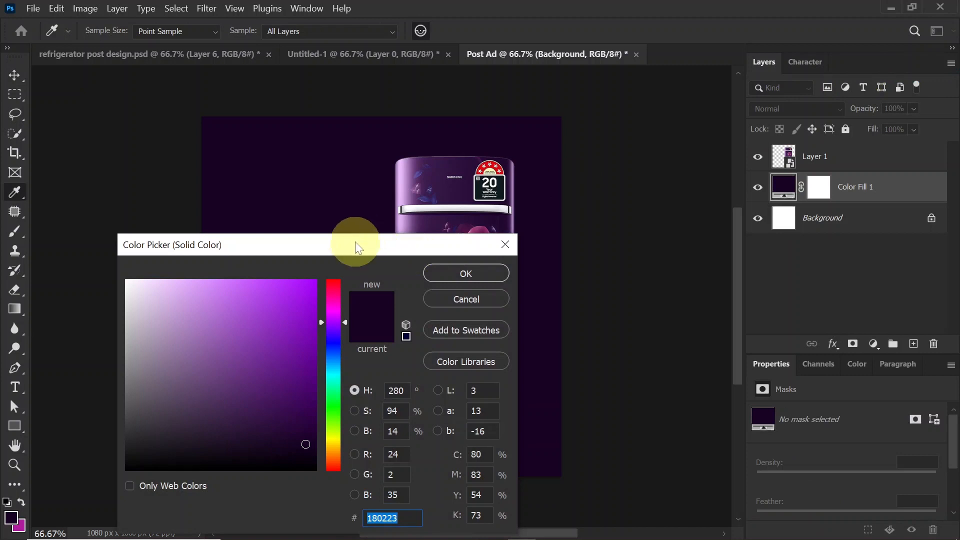
drag(345, 247, 525, 118)
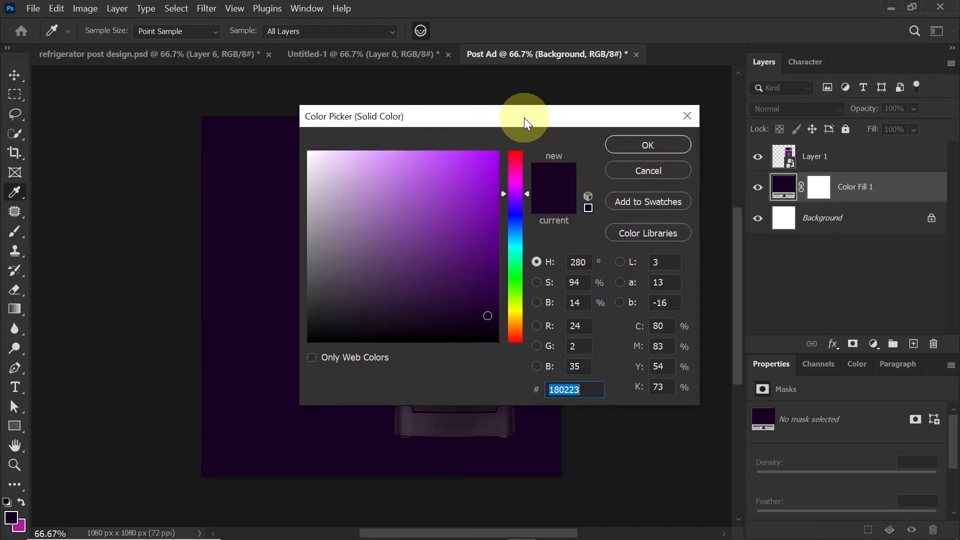
click(579, 389)
click(650, 145)
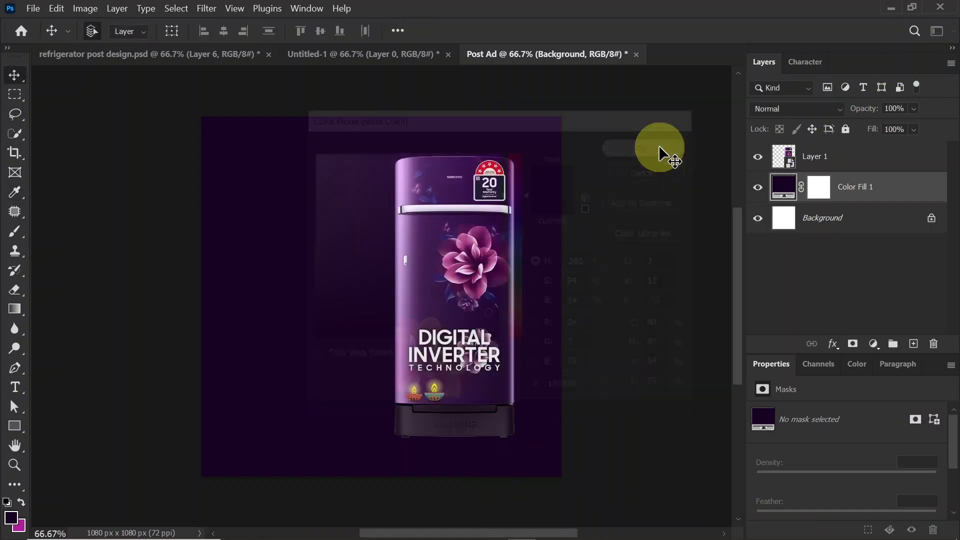
- Add an empty layer above the colour fill and make magenta ae1c9d the foreground colour
click(913, 345)
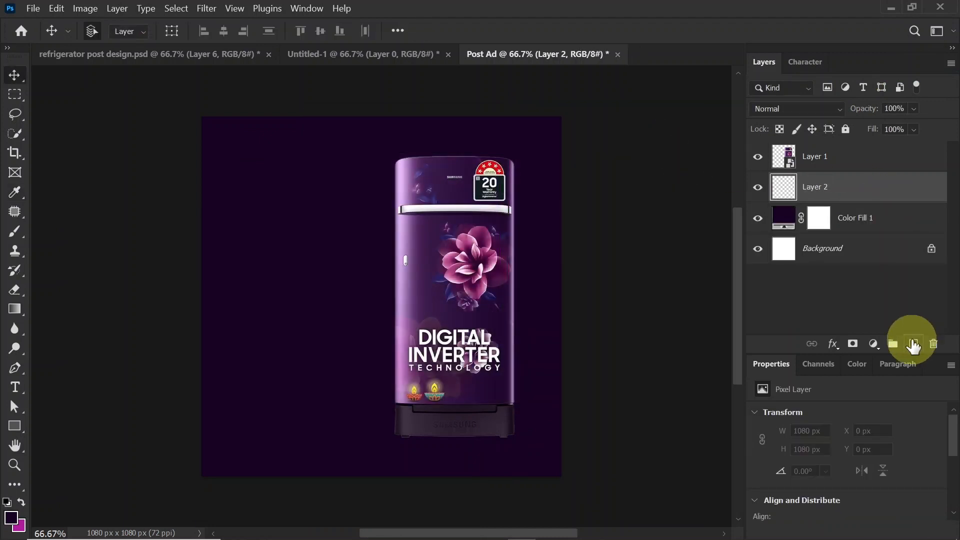
click(21, 502)
click(11, 517)
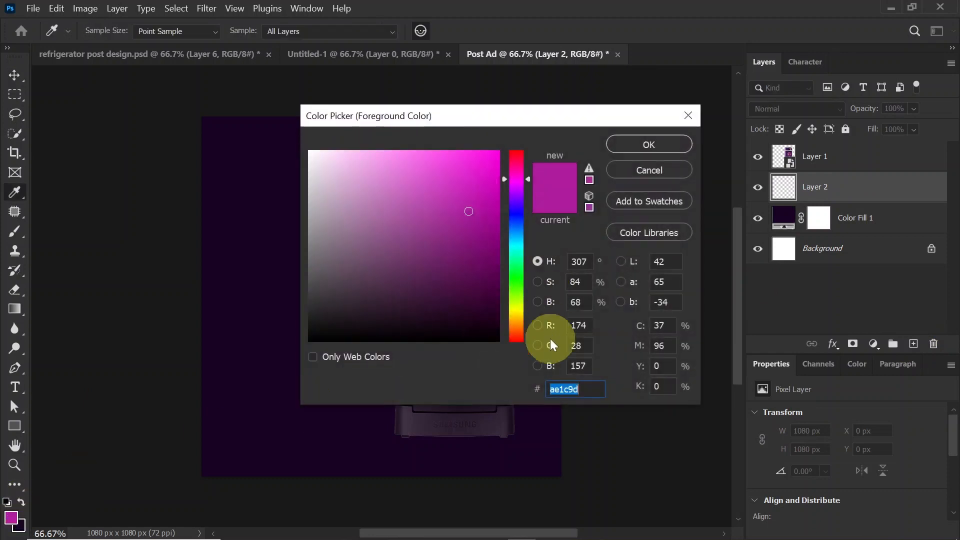
drag(588, 390, 506, 391)
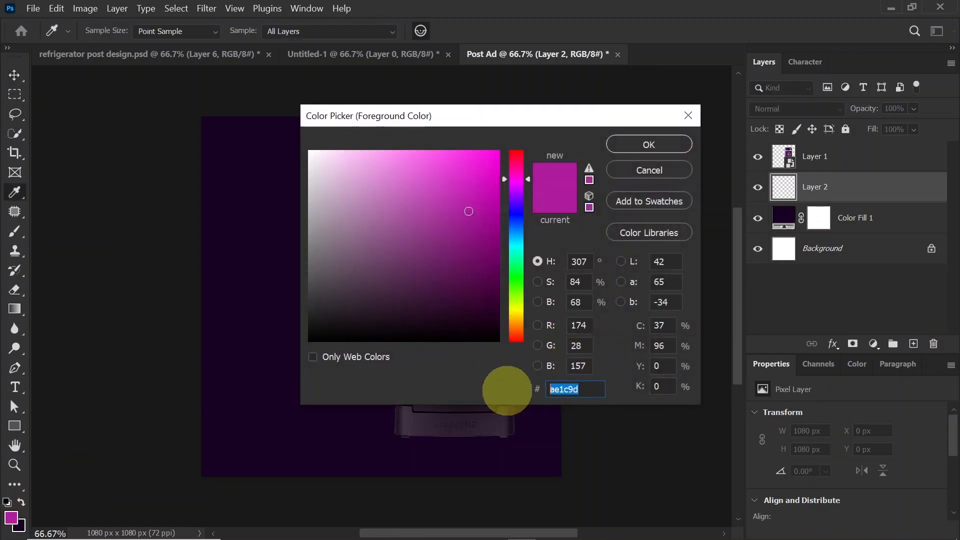
click(649, 145)
key(v)
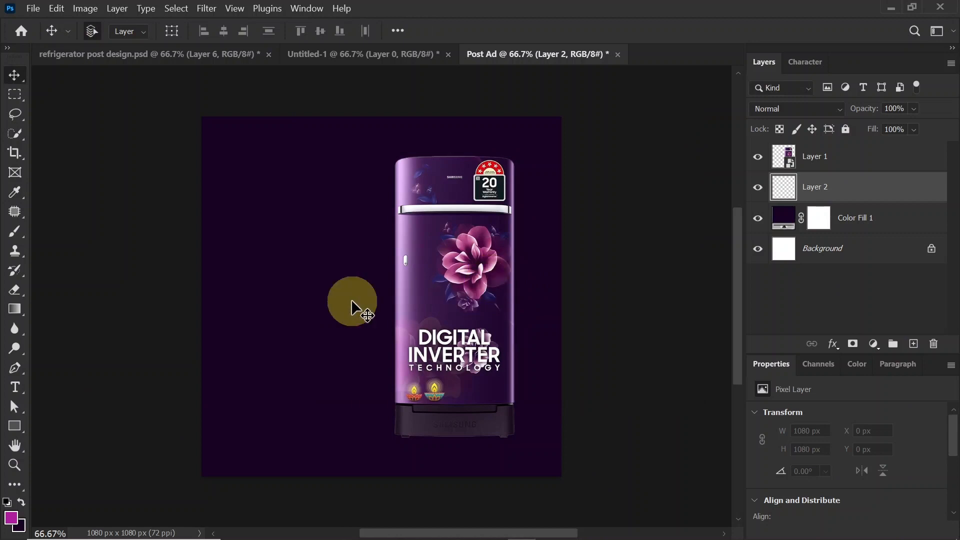
- Paint one magenta glow at the refrigerator's base on Layer 2 with a 1300 px Soft Round brush at 0% hardness
click(12, 232)
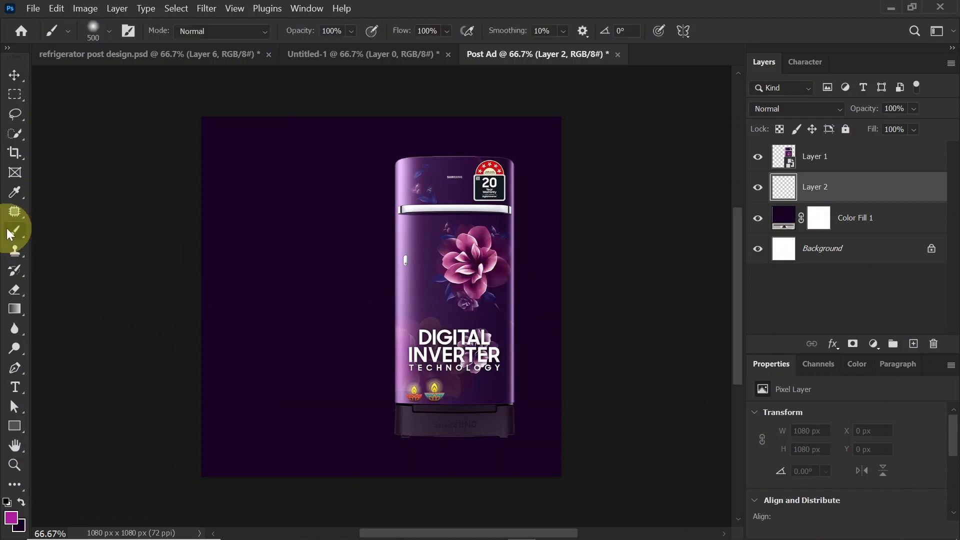
click(102, 24)
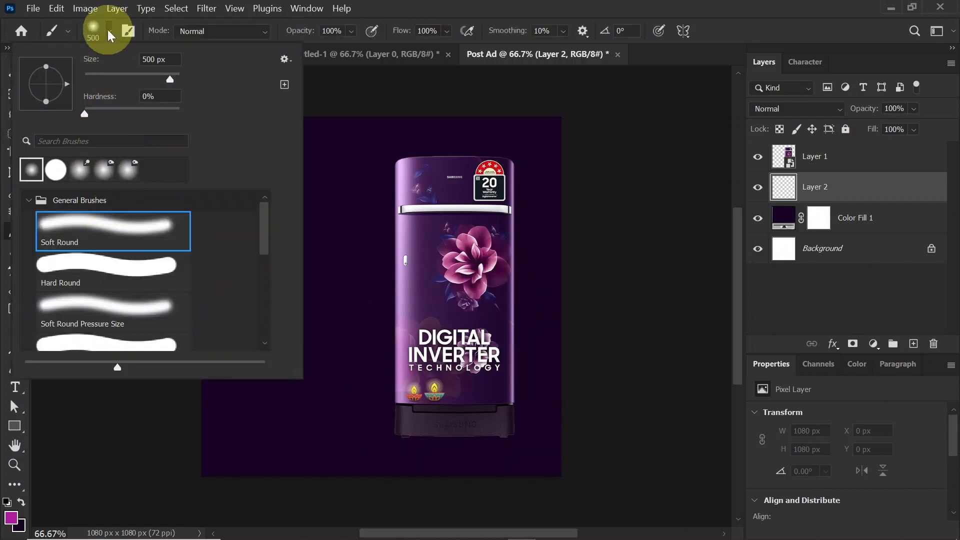
click(107, 29)
key(bracketright)
key(bracketright)
key(bracketright)
key(bracketright)
key(bracketright)
key(bracketright)
key(bracketright)
key(bracketright)
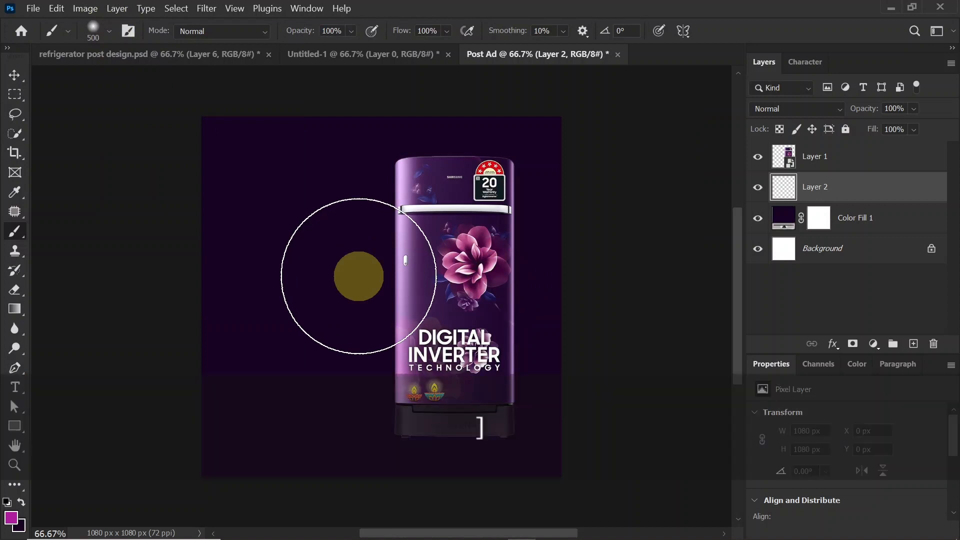
key(bracketright)
key(bracketright)
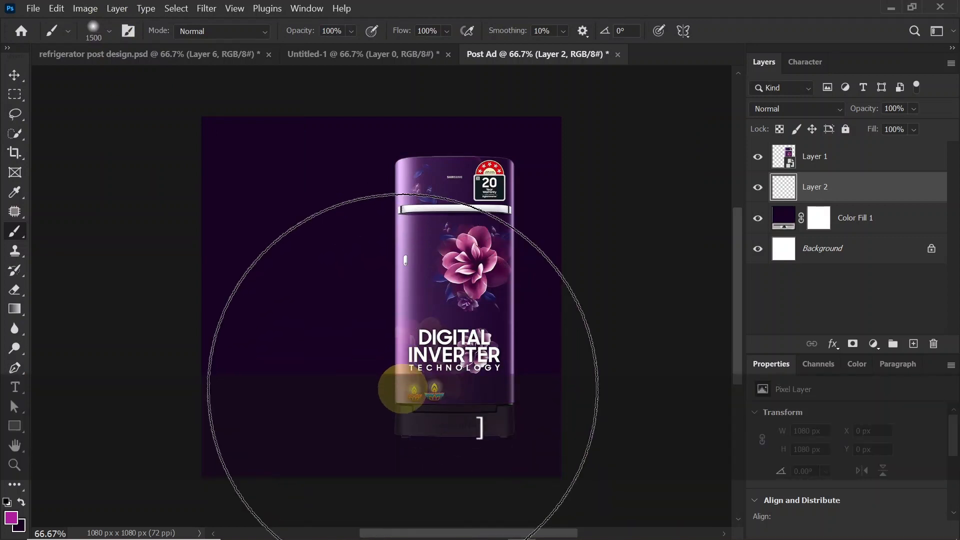
key(bracketleft)
key(bracketleft)
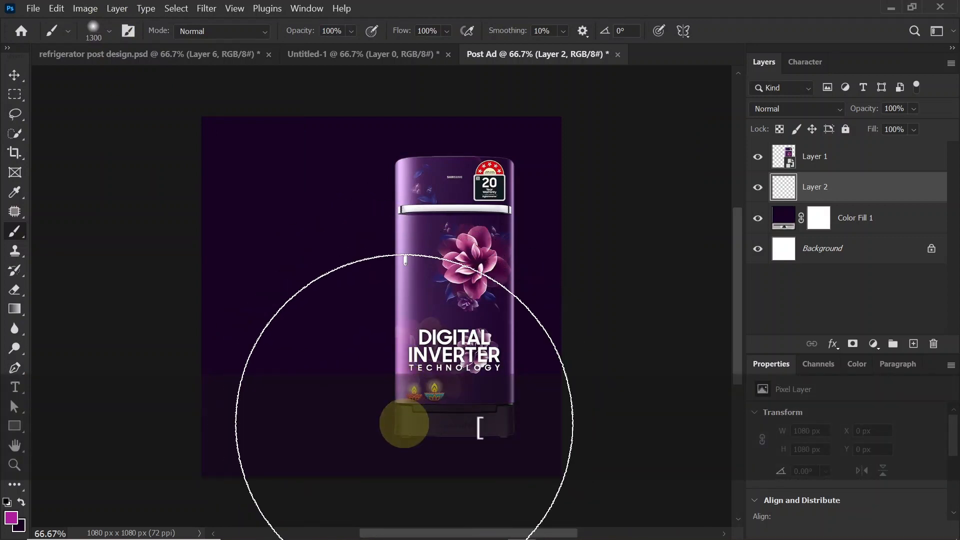
click(404, 424)
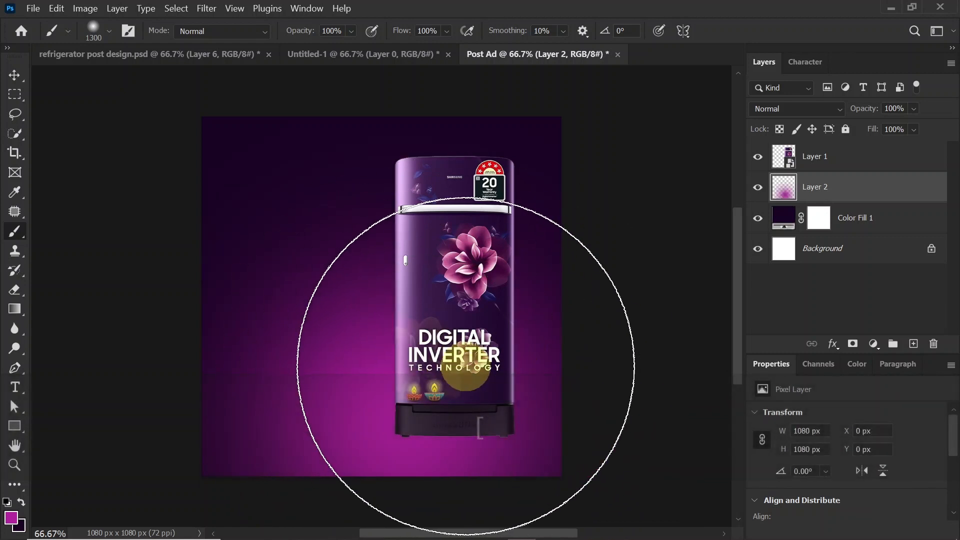
- Free-transform the magenta glow into a wide, flat floor light of about 1256 x 628 px along the canvas's lower edge
key(ctrl+t)
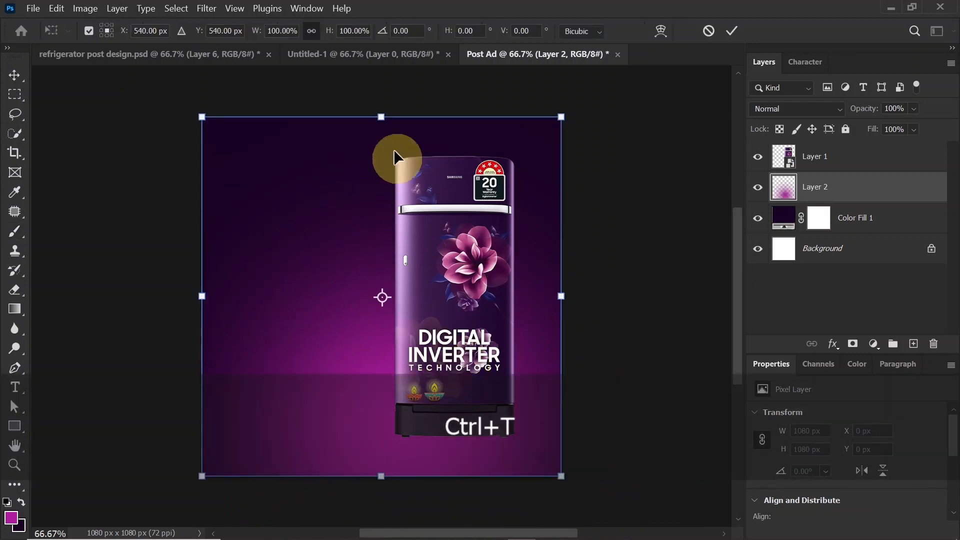
mouse_move(381, 116)
mouse_down()
mouse_move(379, 294)
mouse_move(386, 264)
mouse_up()
key(Return)
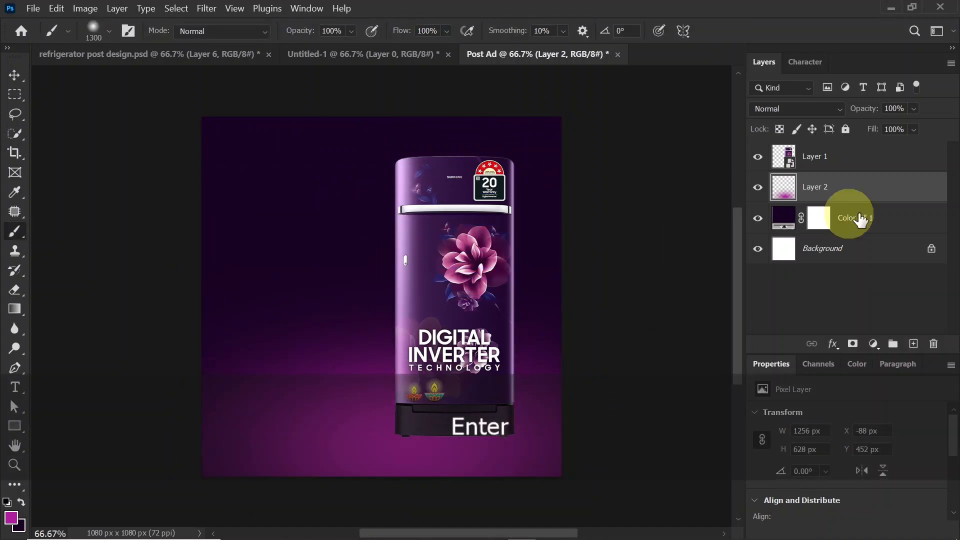
- Add another layer and paint a magenta glow behind the upper part of the refrigerator with the 1300 px soft brush
click(913, 344)
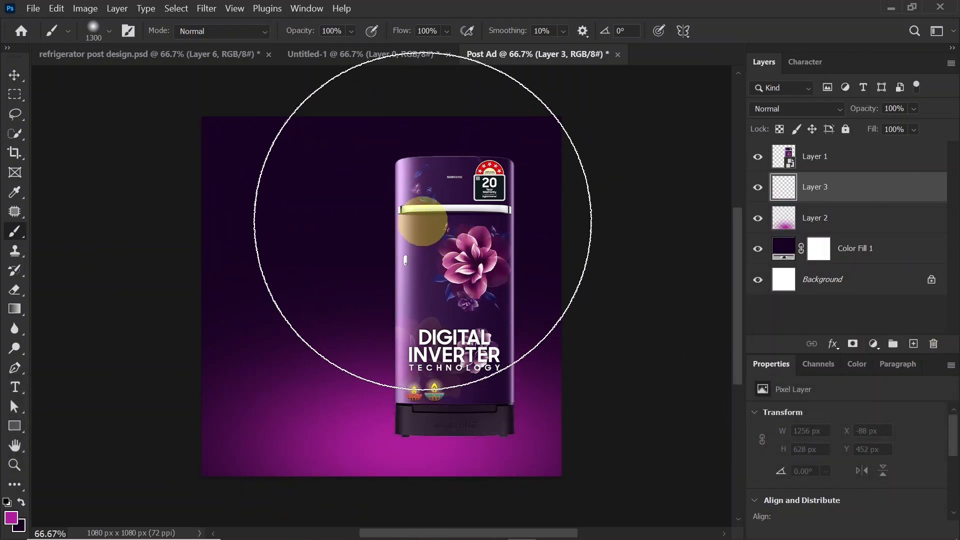
click(439, 213)
click(532, 236)
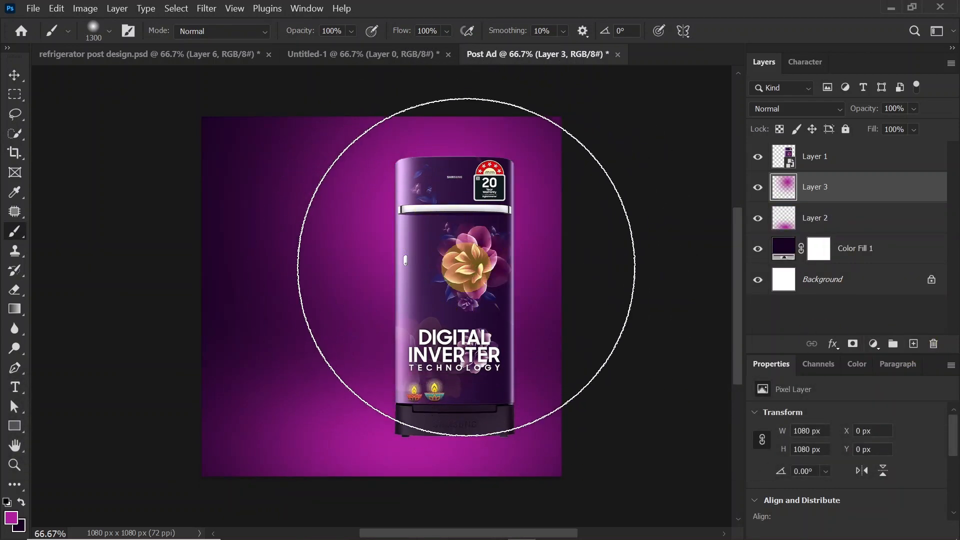
click(14, 75)
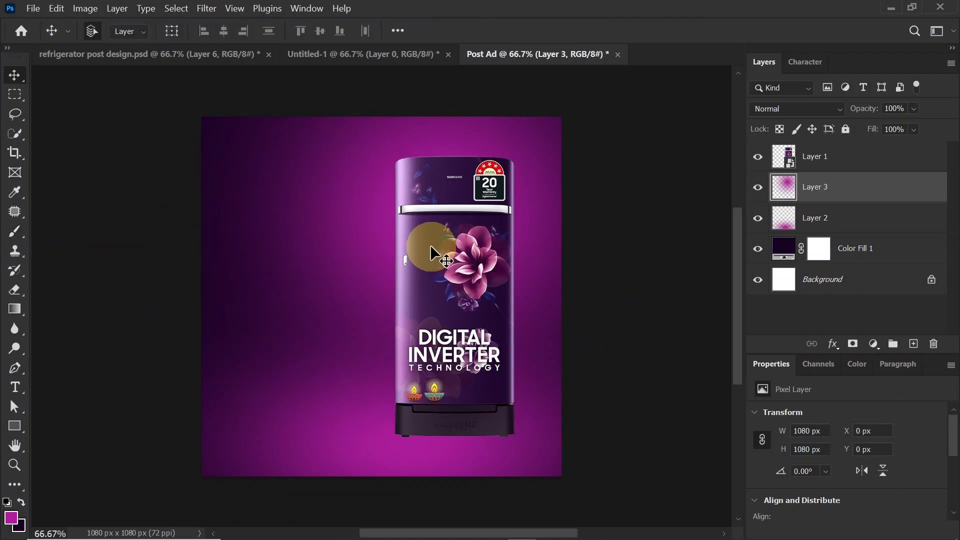
- Add an empty layer directly below the refrigerator and set the foreground colour to dark purple 1a0417
click(913, 346)
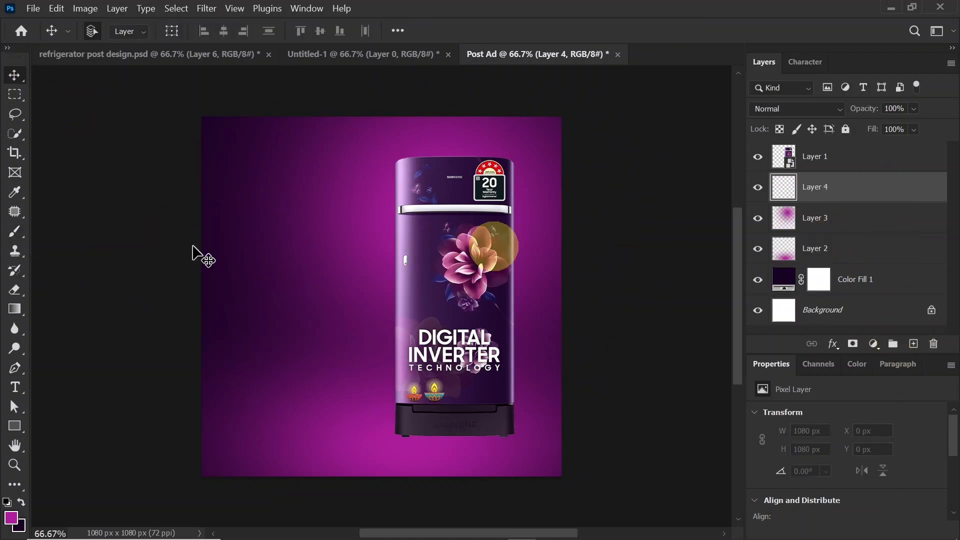
click(13, 516)
drag(469, 207, 468, 316)
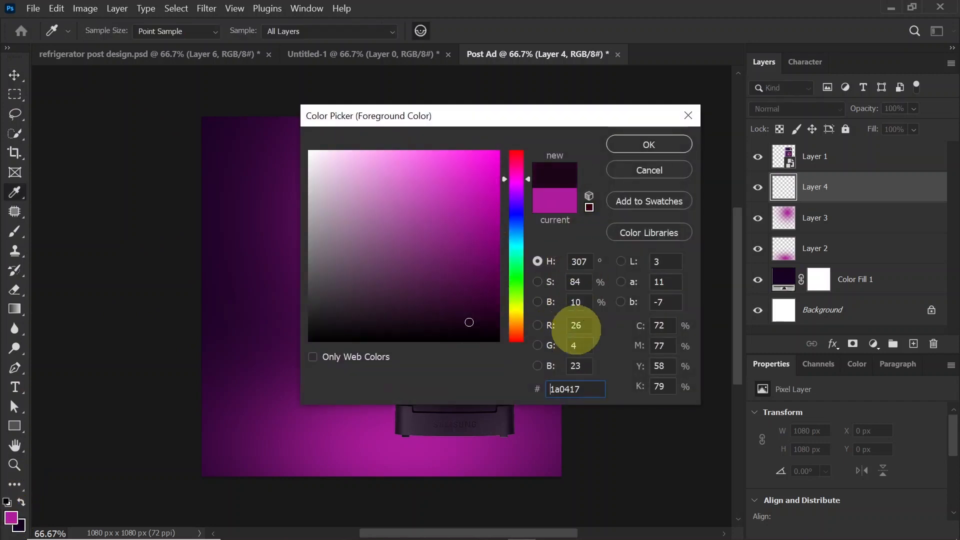
click(659, 145)
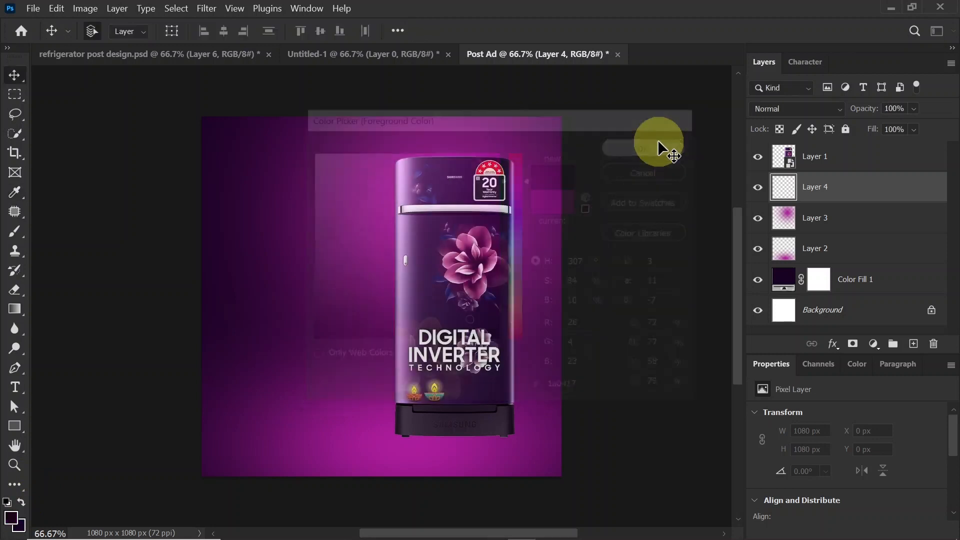
- Paint a single dark purple spot on Layer 4 with a 400 px soft brush
click(14, 232)
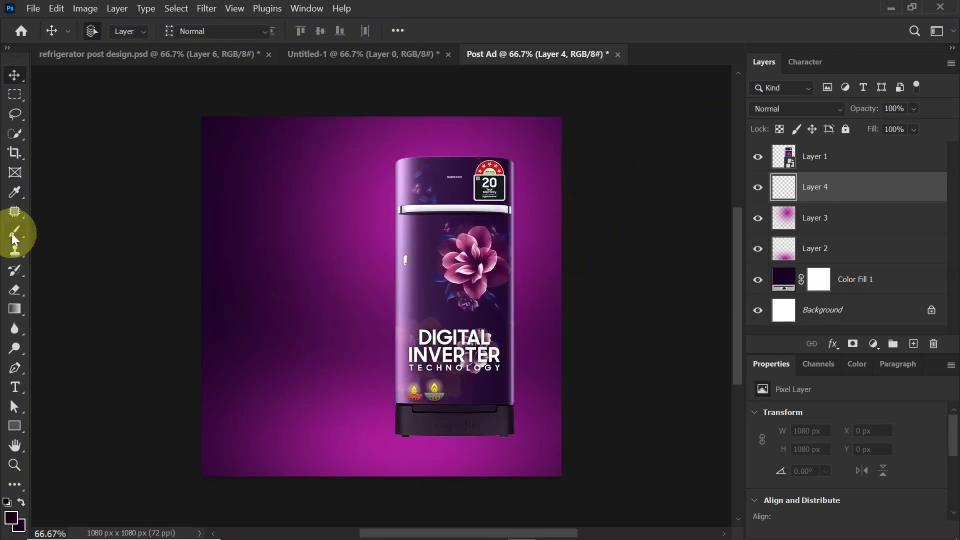
key(bracketleft)
key(bracketleft)
key(bracketleft)
key(bracketleft)
key(bracketleft)
key(bracketleft)
key(bracketleft)
key(bracketleft)
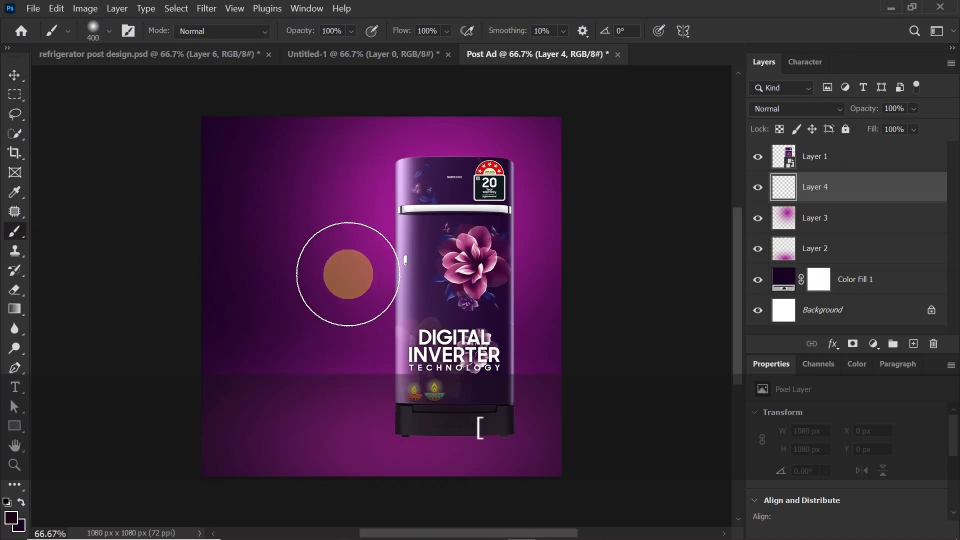
click(348, 274)
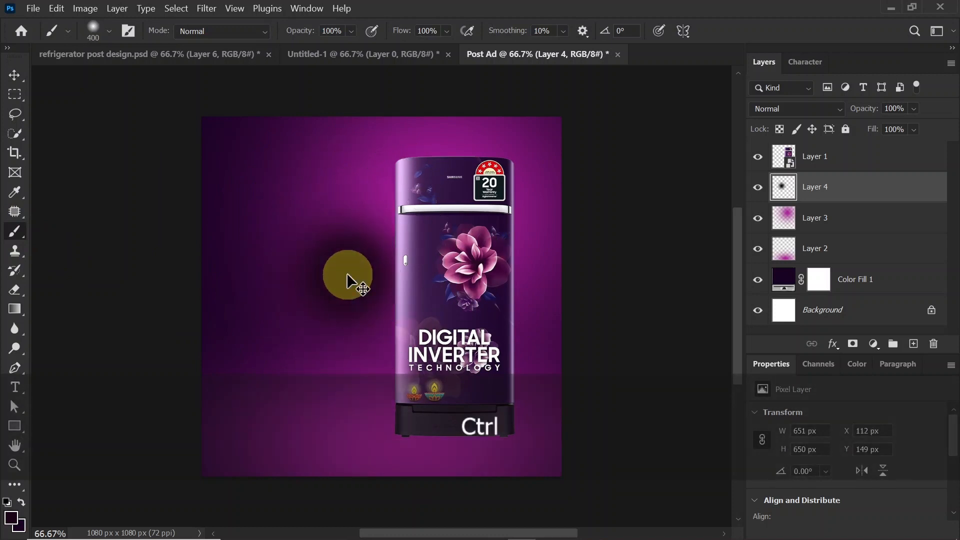
- Free-transform the dark spot into a flat, wide contact shadow of about 1029 x 120 px under the refrigerator's base
key(ctrl+t)
drag(348, 167, 346, 350)
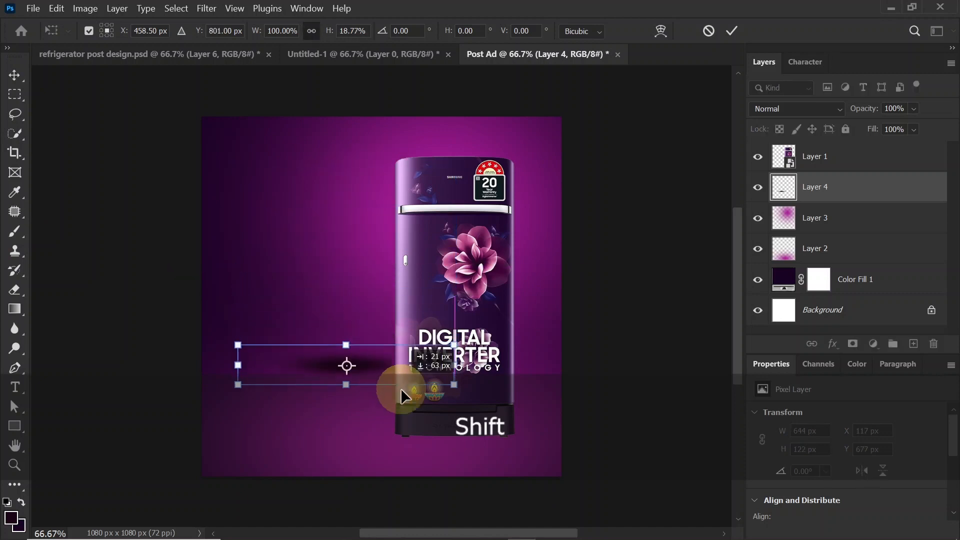
drag(401, 389, 429, 421)
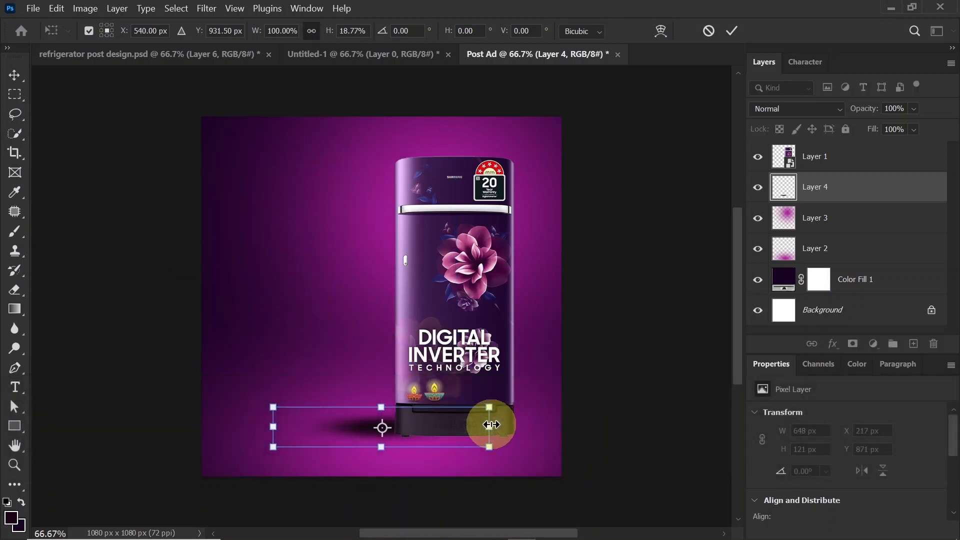
drag(491, 424, 623, 424)
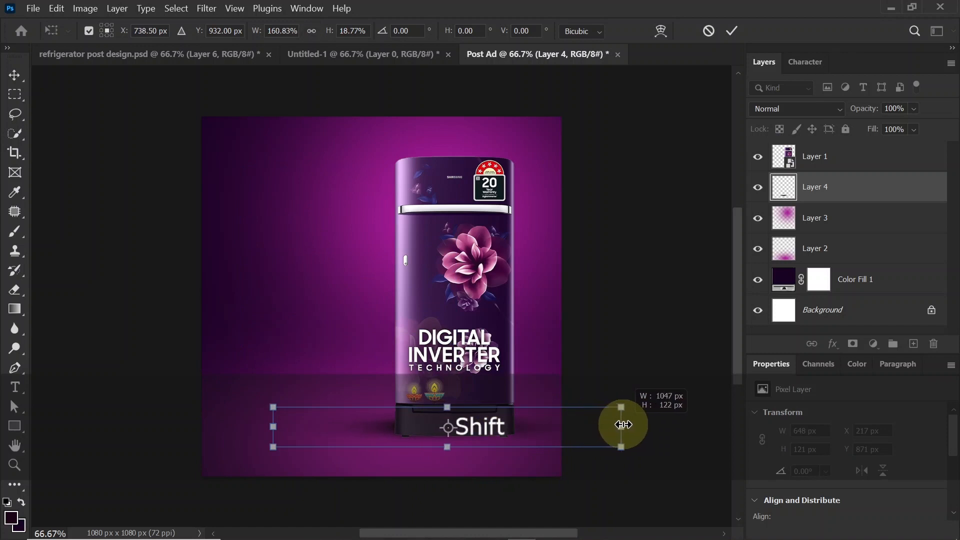
key(Return)
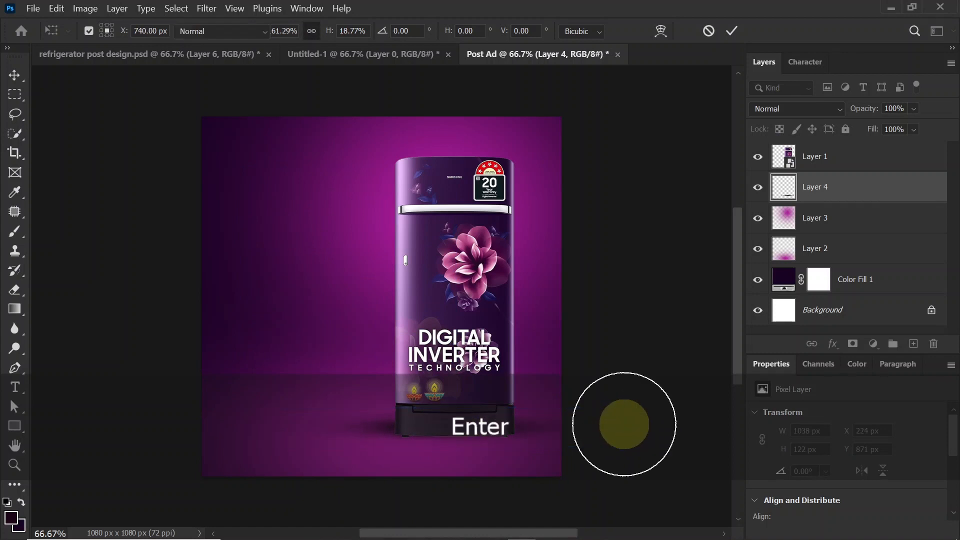
- Duplicate the refrigerator layer and select the original Layer 1 beneath the copy
click(15, 76)
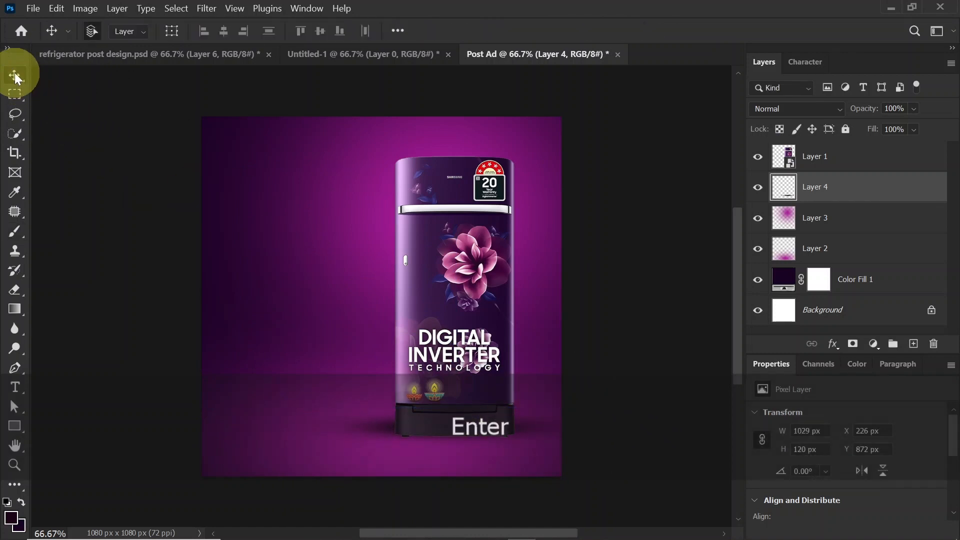
click(469, 258)
key(ctrl)
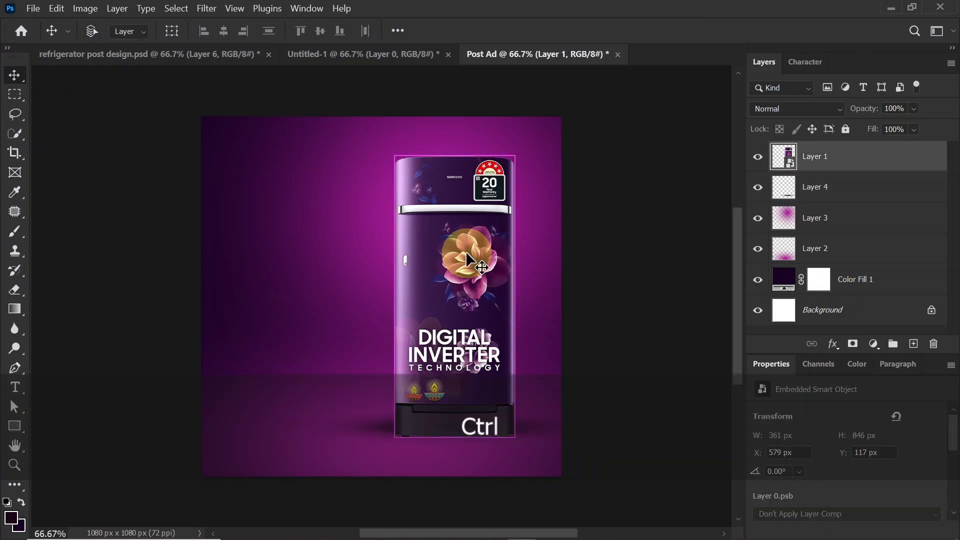
key(ctrl+j)
click(858, 198)
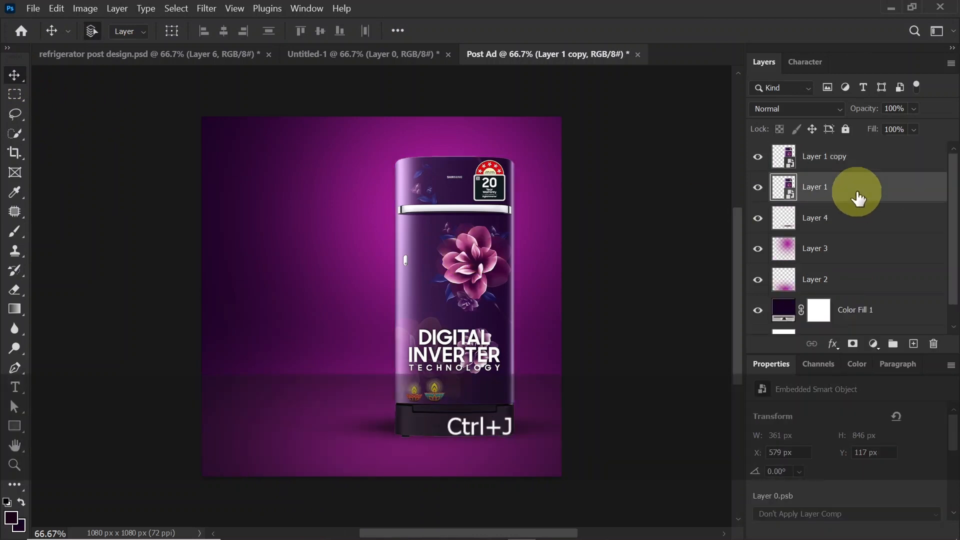
- Flip the original refrigerator layer vertically around its bottom-centre reference point to form a floor reflection
key(ctrl+t)
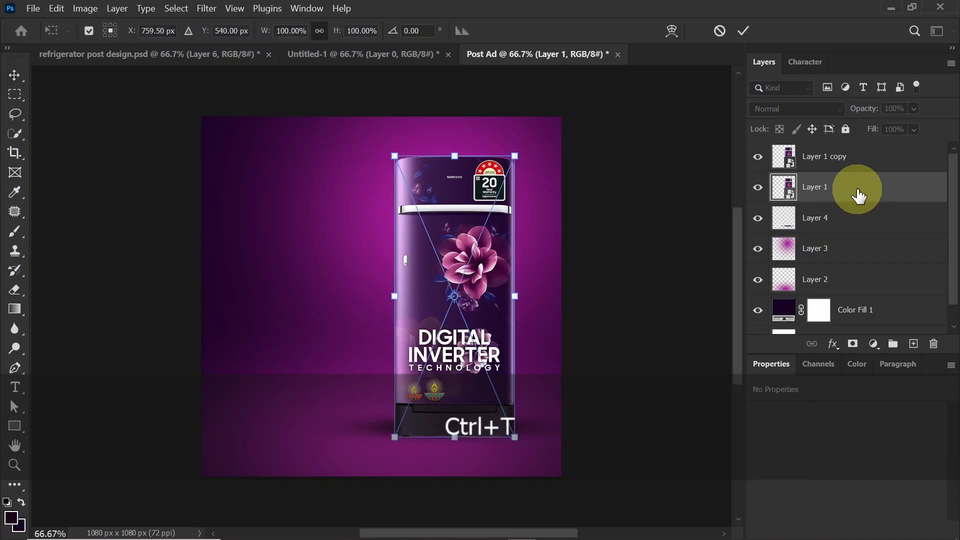
drag(456, 296, 454, 434)
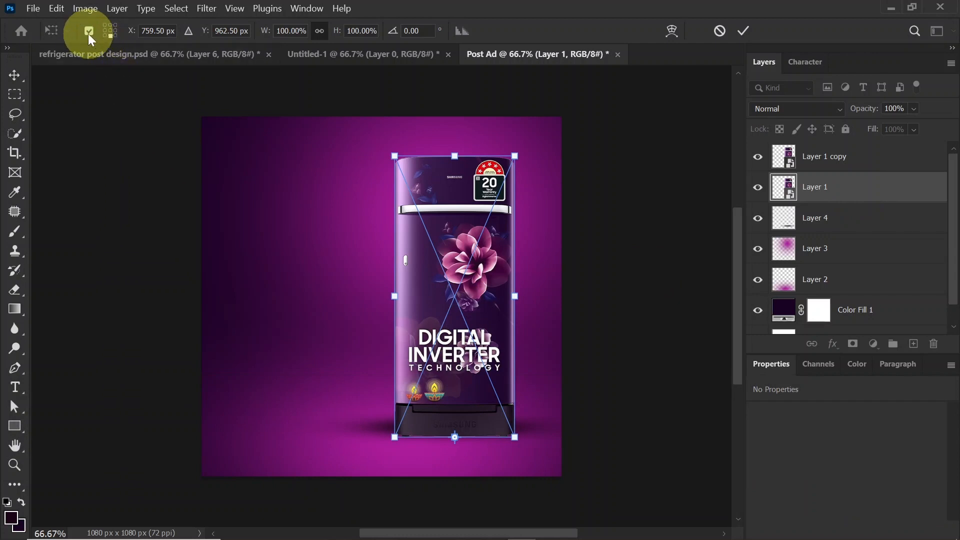
right_click(476, 298)
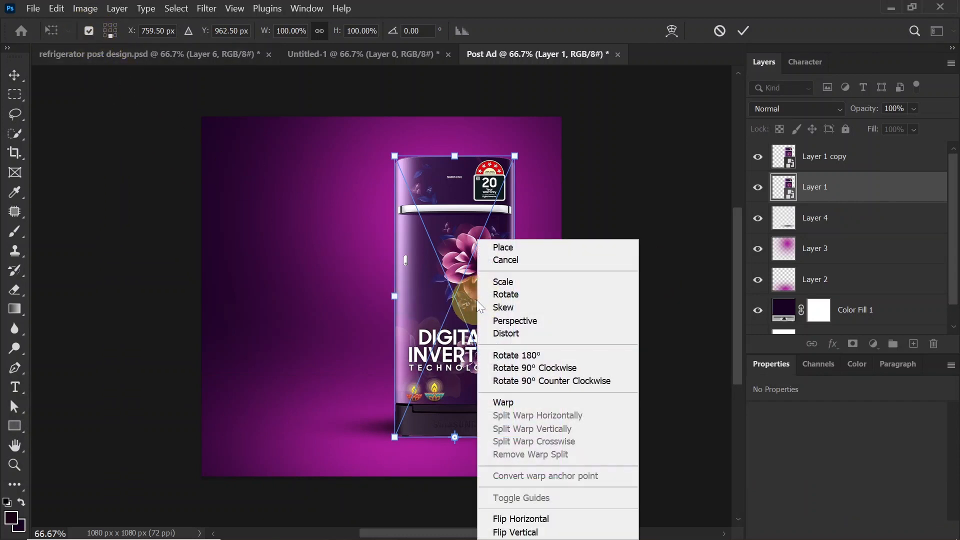
click(515, 532)
key(Return)
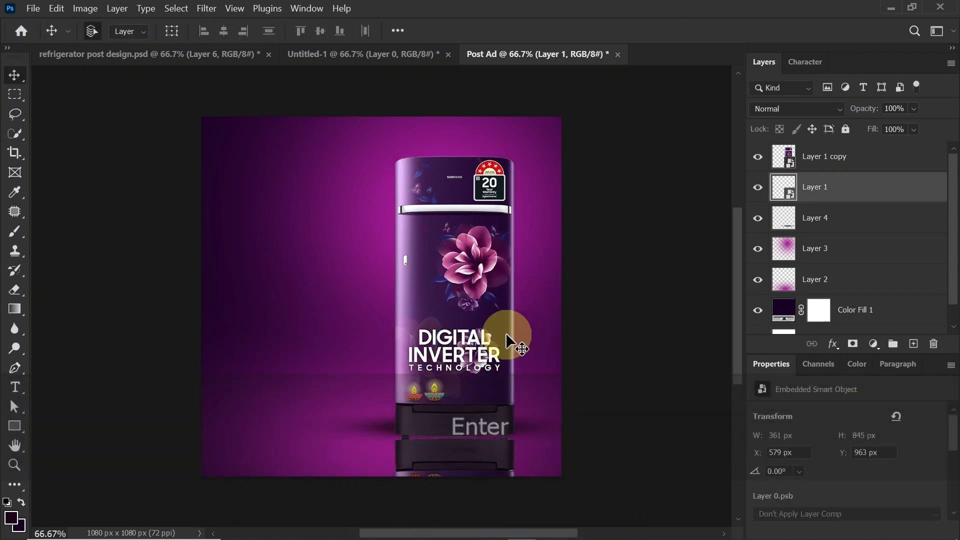
- Add a layer mask to the flipped refrigerator and fade the reflection's lower part with a 500 px soft black brush
click(853, 343)
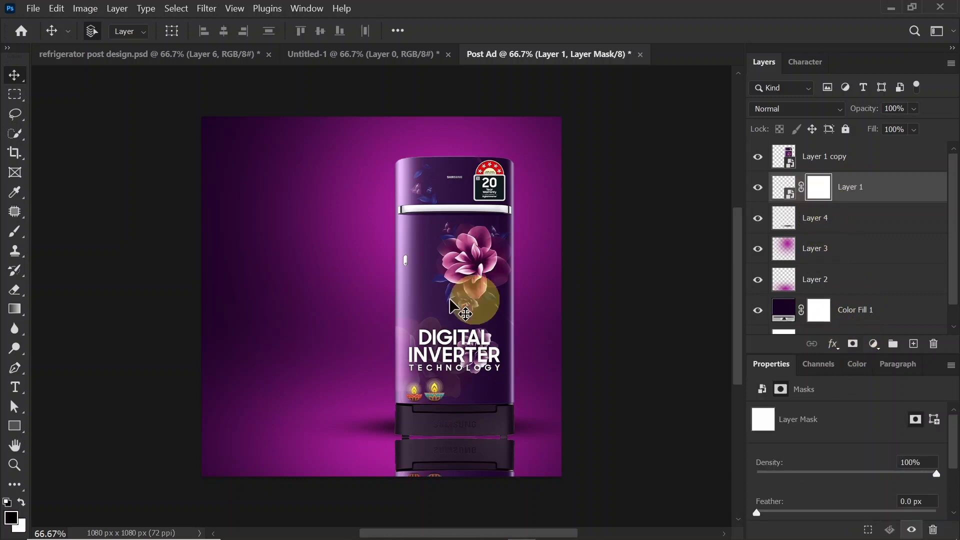
click(15, 231)
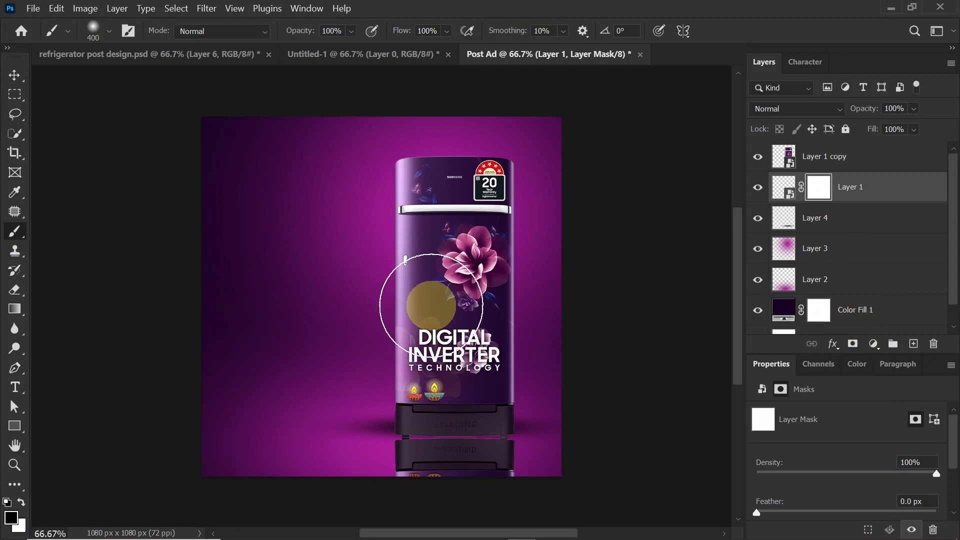
key(space)
drag(445, 355, 451, 239)
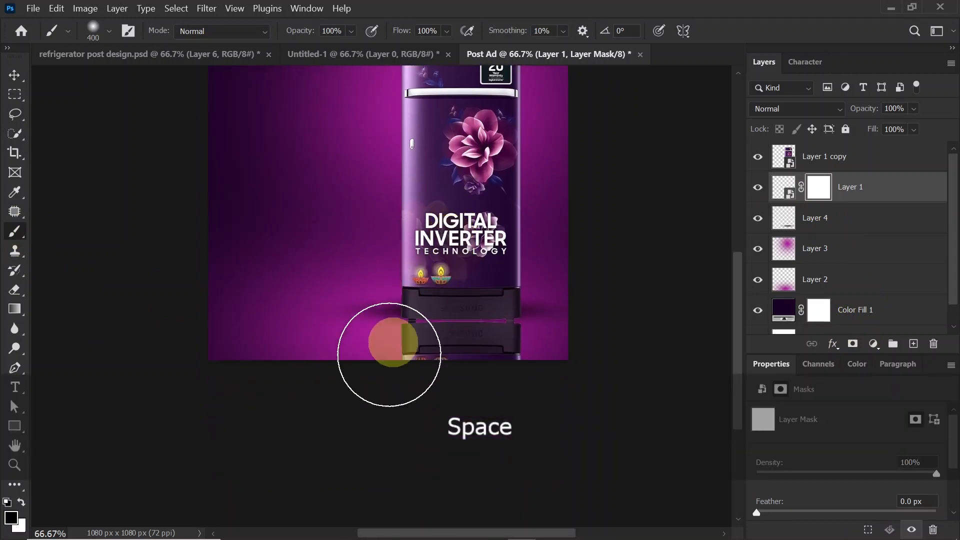
key(bracketright)
key(bracketright)
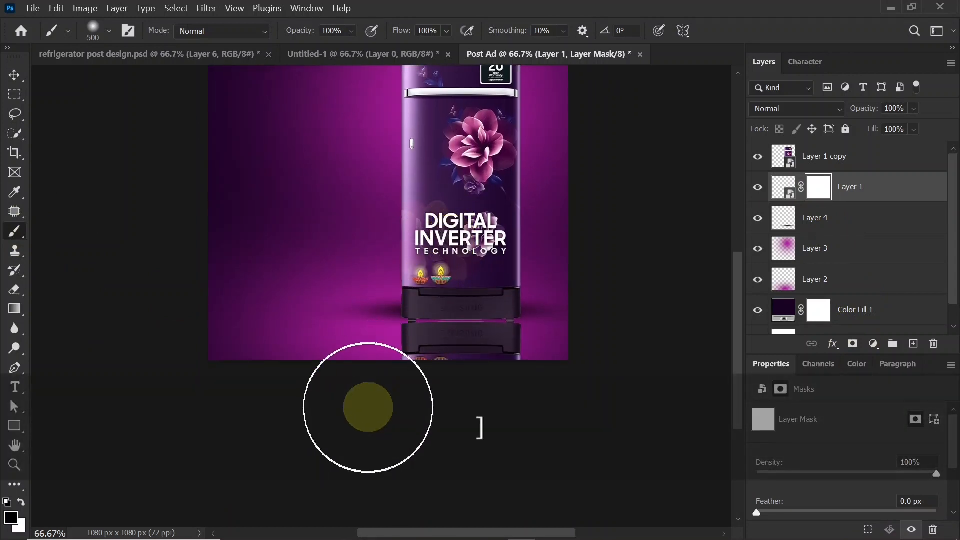
mouse_move(590, 425)
mouse_down()
mouse_move(364, 435)
mouse_move(374, 425)
mouse_move(528, 441)
mouse_move(390, 434)
mouse_move(554, 435)
mouse_move(422, 440)
mouse_move(570, 449)
mouse_move(456, 435)
mouse_up()
- Nudge the shadow on Layer 4 down to a Y position of 889 px
key(v)
click(546, 318)
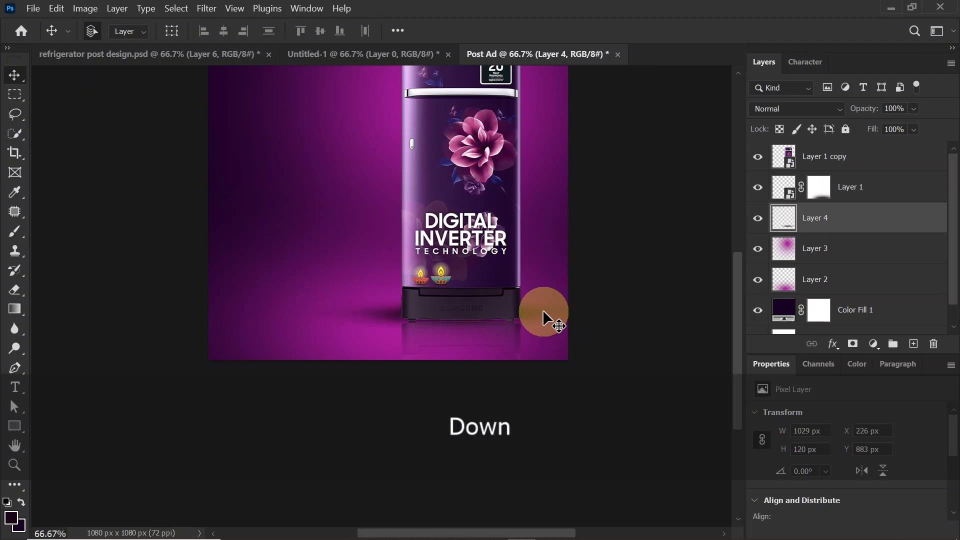
key(Down)
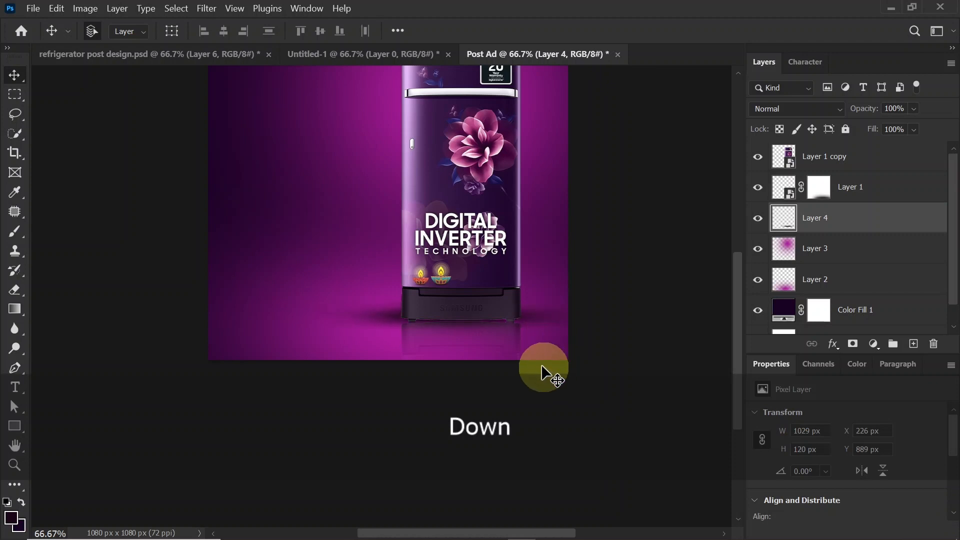
key(ctrl+0)
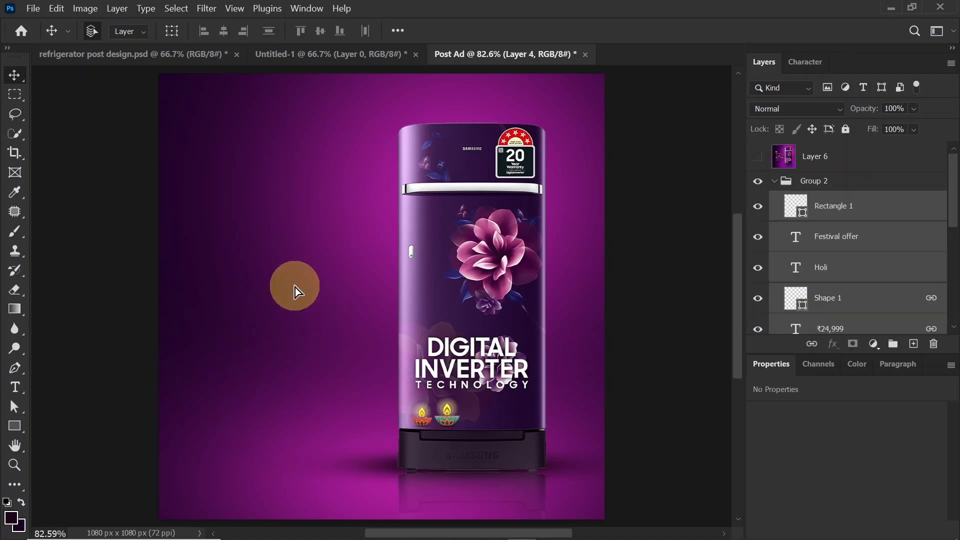
- Bring the Holi offer text, price and shop now layers into the Post Ad document, scaled to about 107% beside the refrigerator
drag(293, 285, 296, 287)
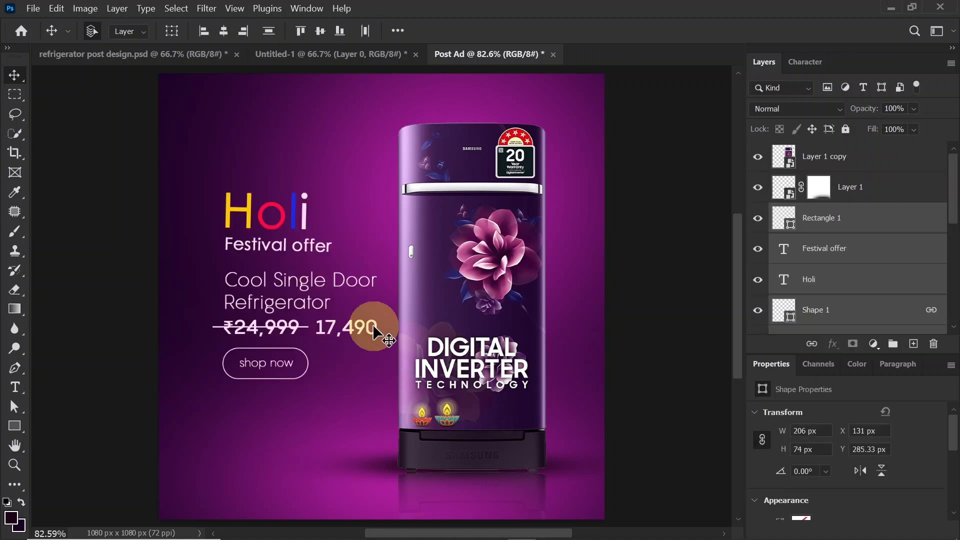
key(ctrl+t)
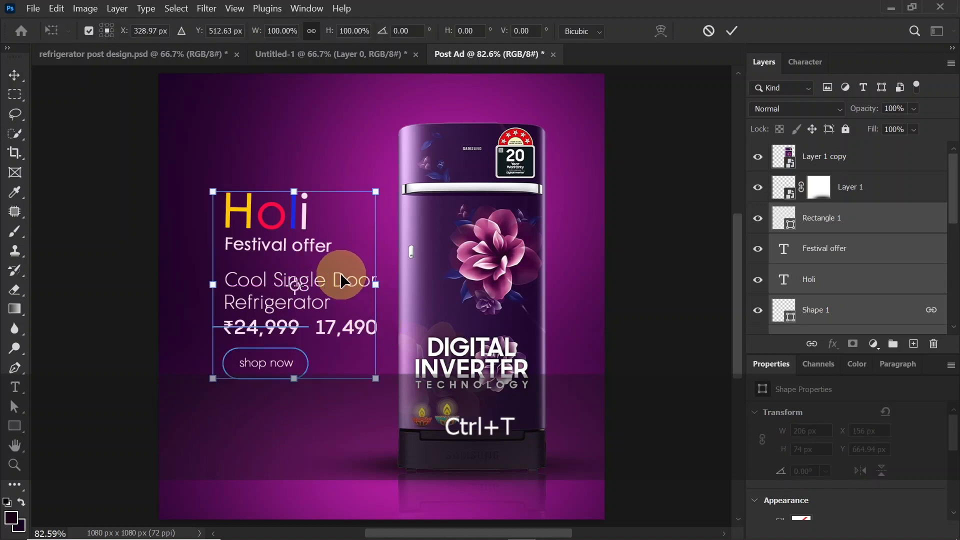
drag(336, 278, 338, 294)
drag(290, 202, 290, 182)
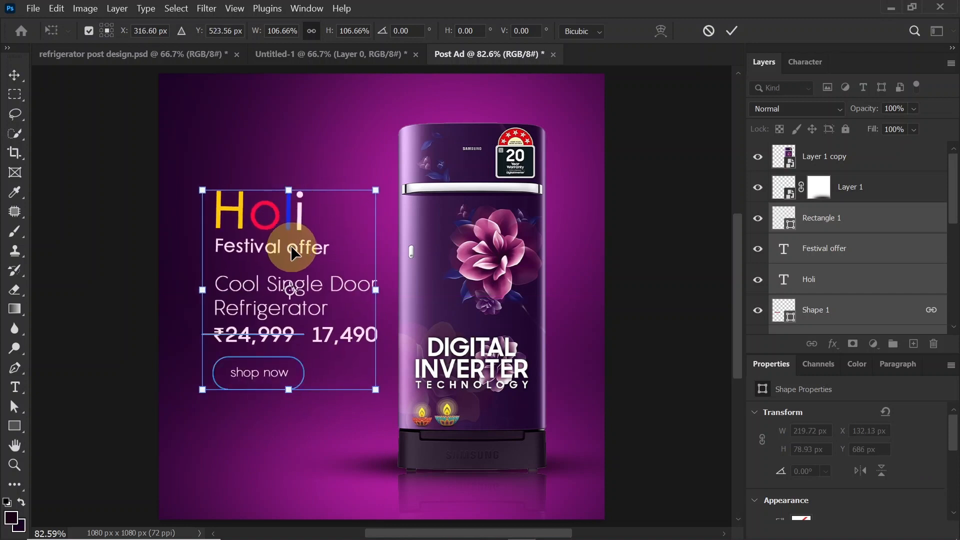
drag(289, 245, 293, 246)
key(Return)
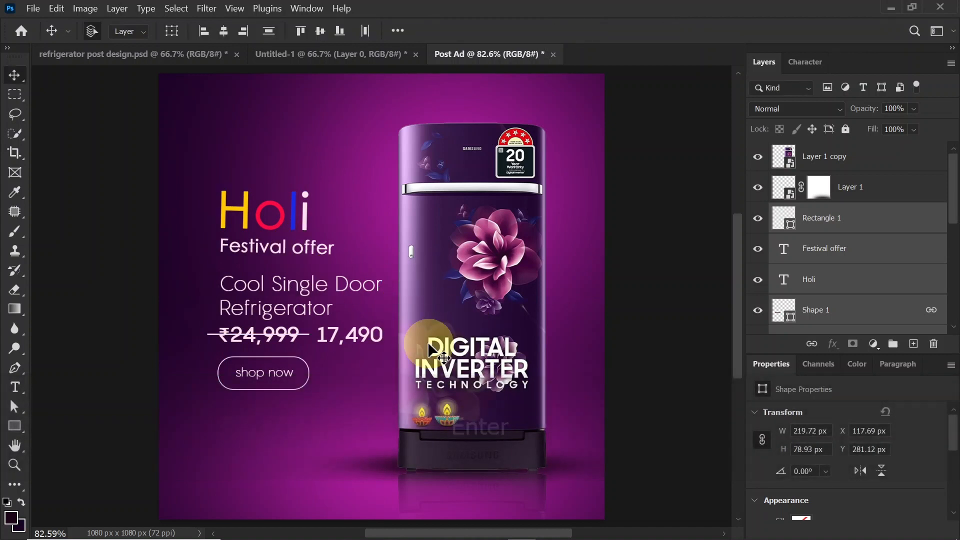
- Stamp all visible layers into a new merged layer above the refrigerator copy
key(ctrl)
key(ctrl+minus)
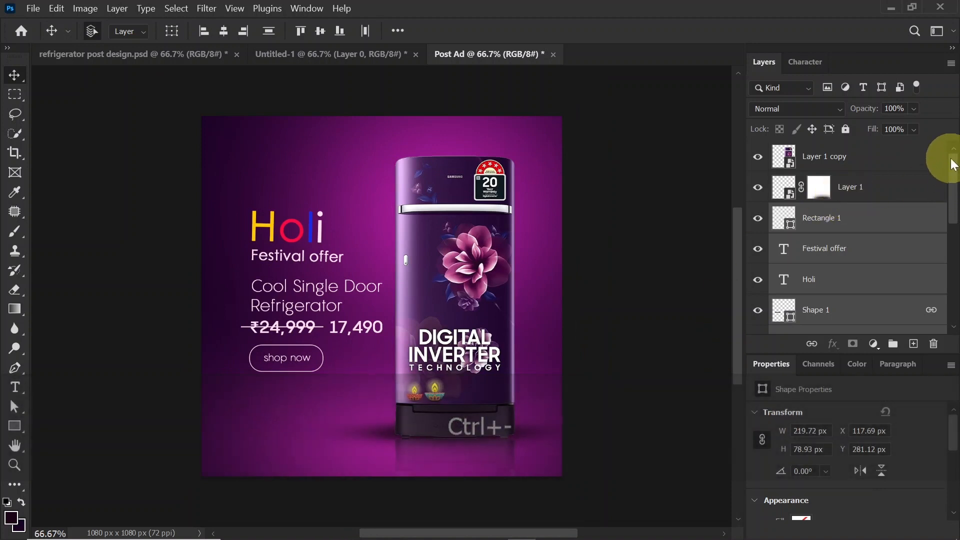
click(852, 157)
key(shift)
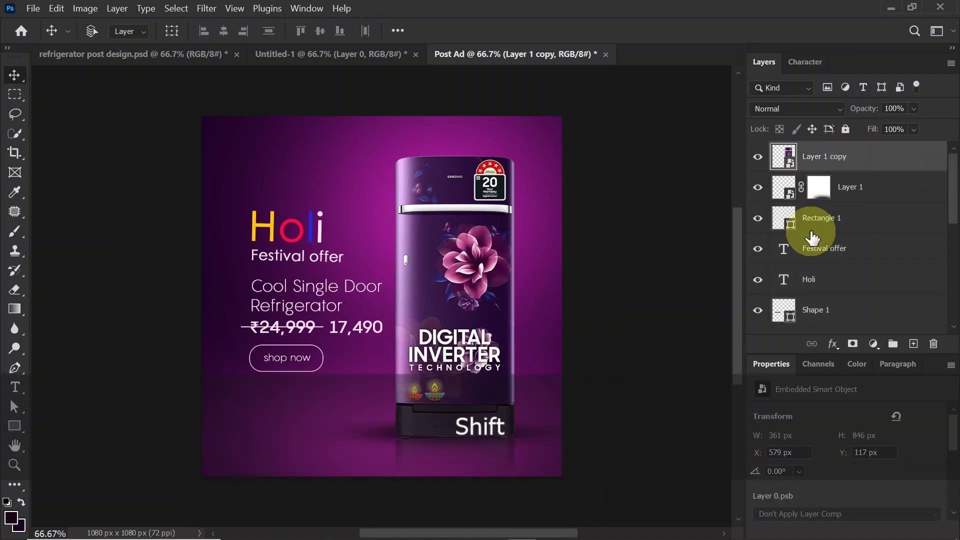
key(alt)
key(shift+ctrl+alt+e)
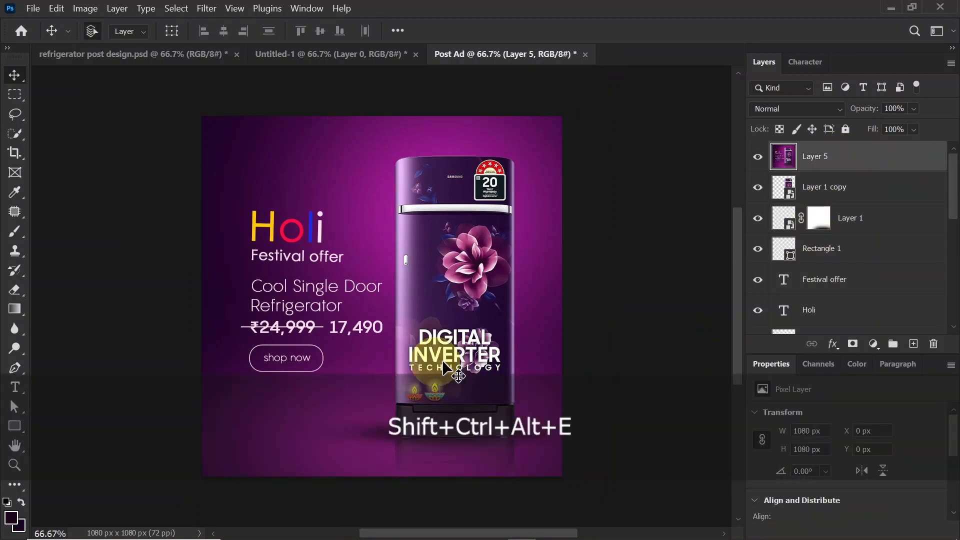
- Open the Camera Raw Filter on the merged layer and set Texture to +28 and Clarity to +21
click(207, 8)
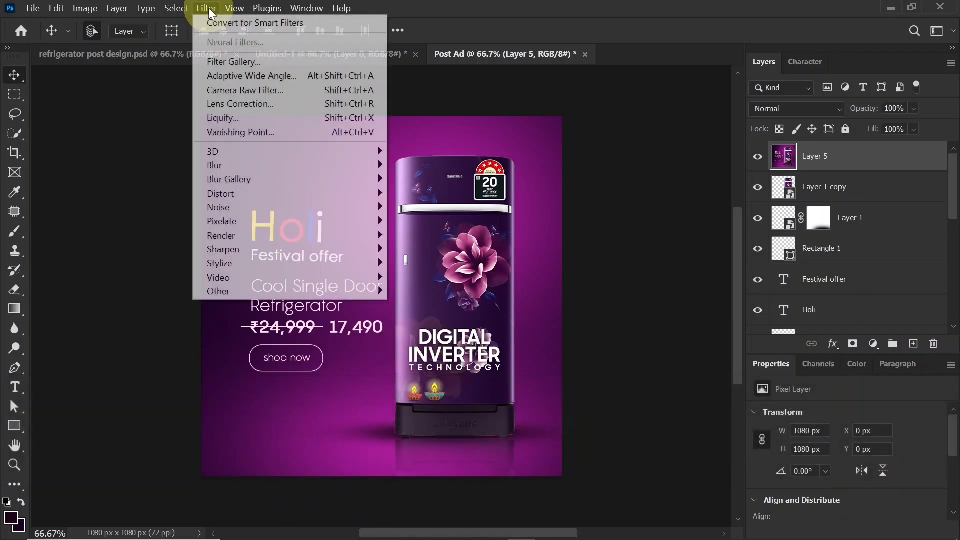
click(226, 92)
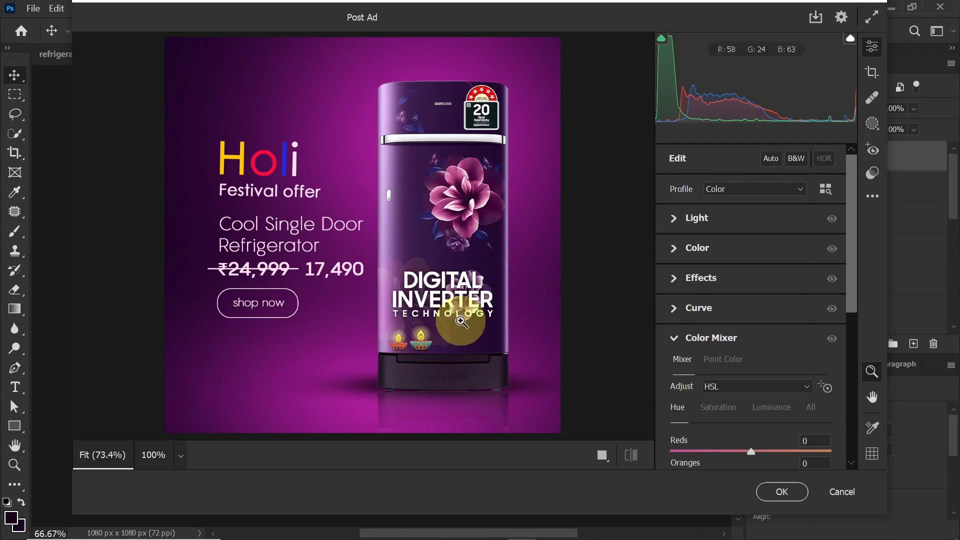
click(671, 278)
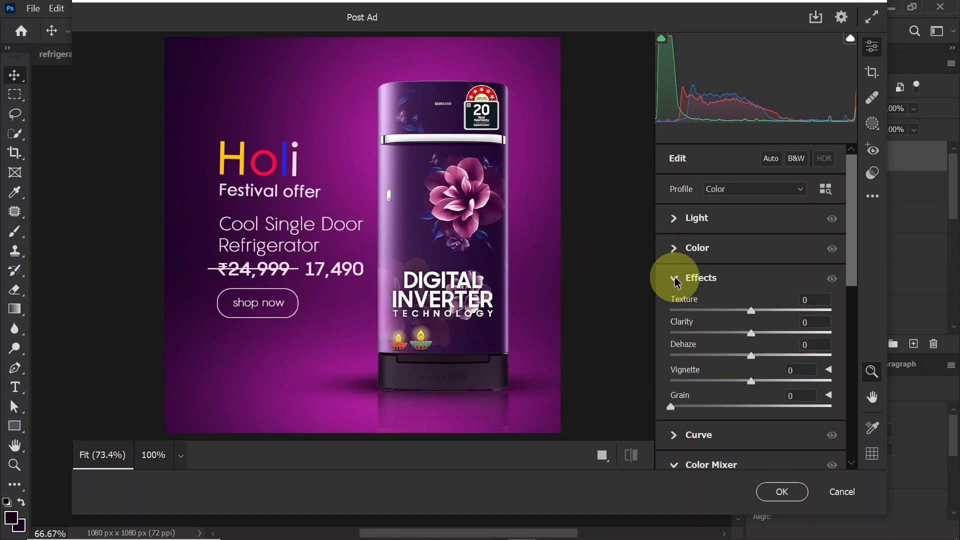
drag(751, 310, 769, 334)
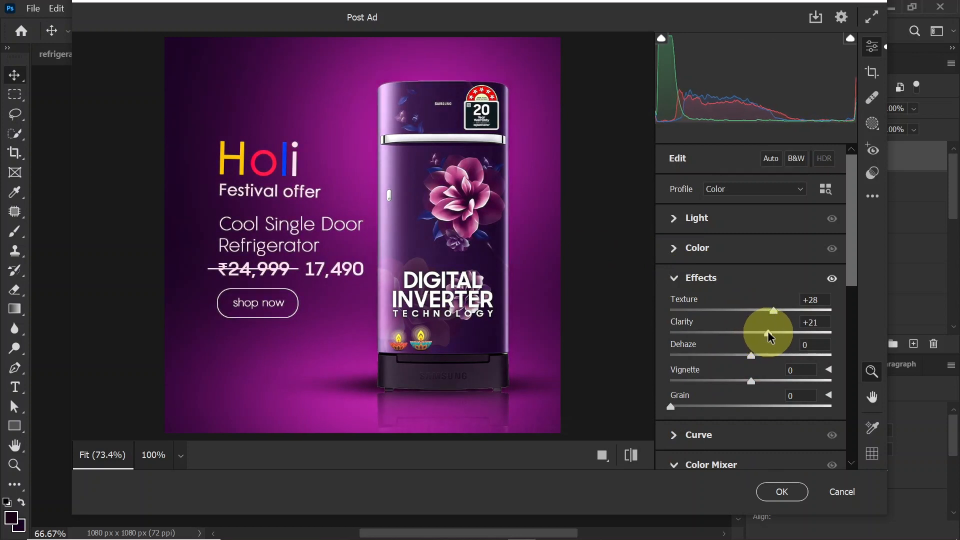
click(678, 280)
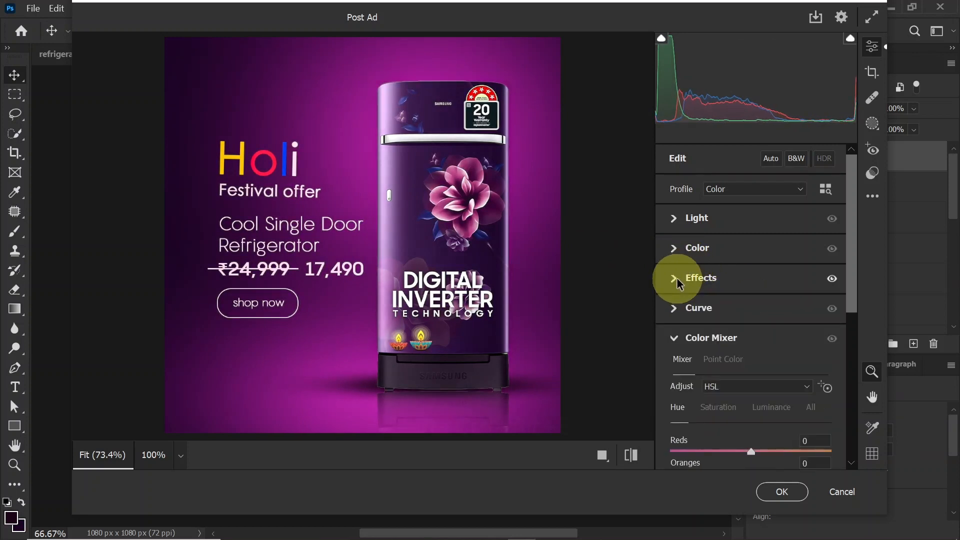
- Set Contrast to +23, Blacks to -12 and Shadows to +14, and apply the Camera Raw Filter
click(673, 218)
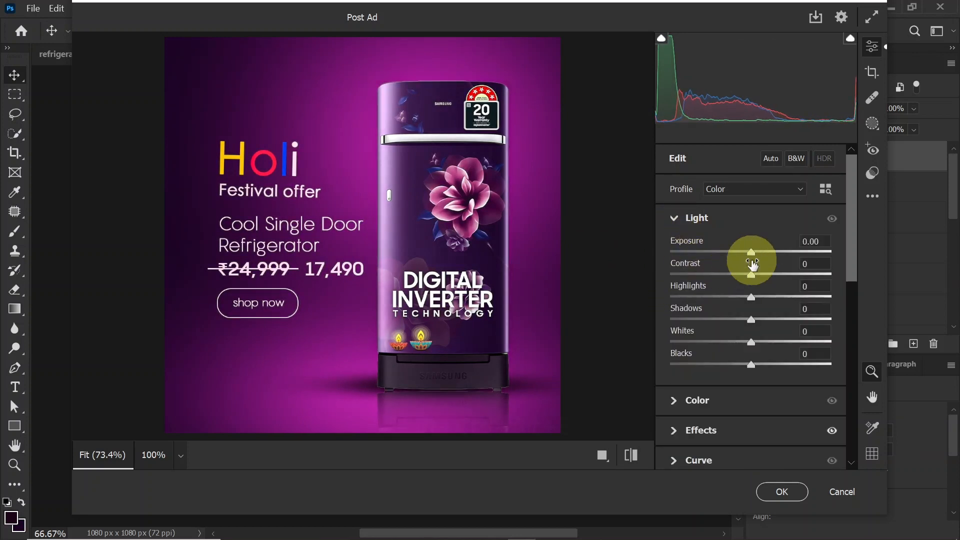
drag(751, 273, 772, 278)
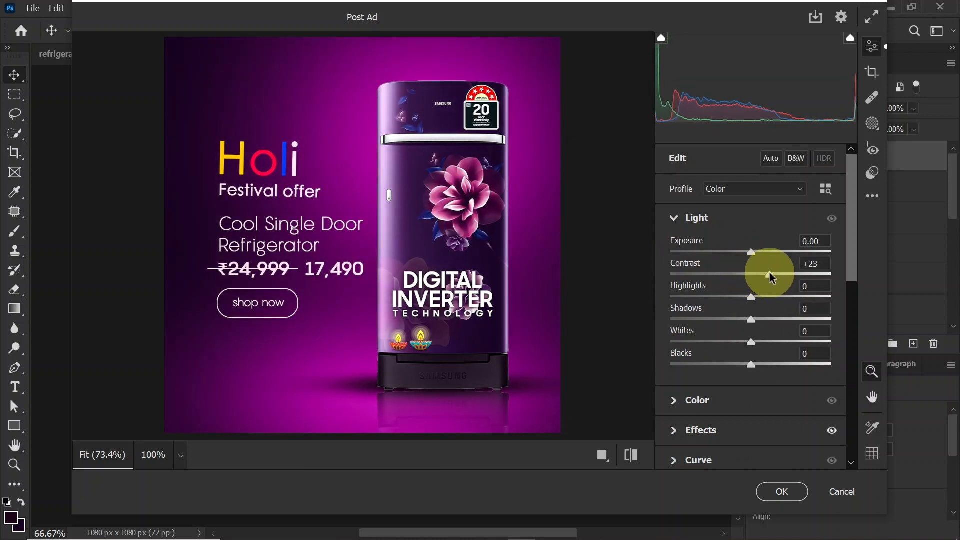
mouse_move(753, 369)
mouse_down()
mouse_move(763, 369)
mouse_move(743, 370)
mouse_up()
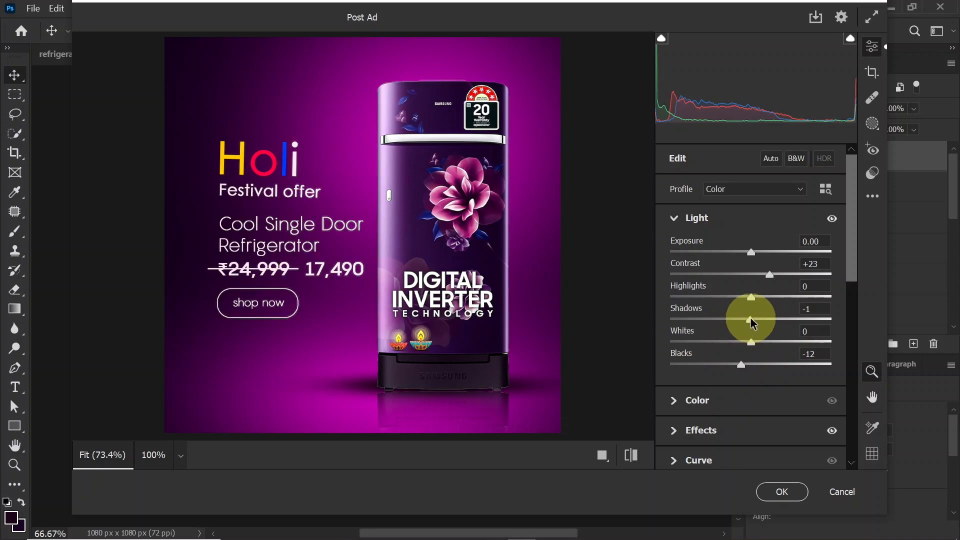
drag(753, 323, 765, 324)
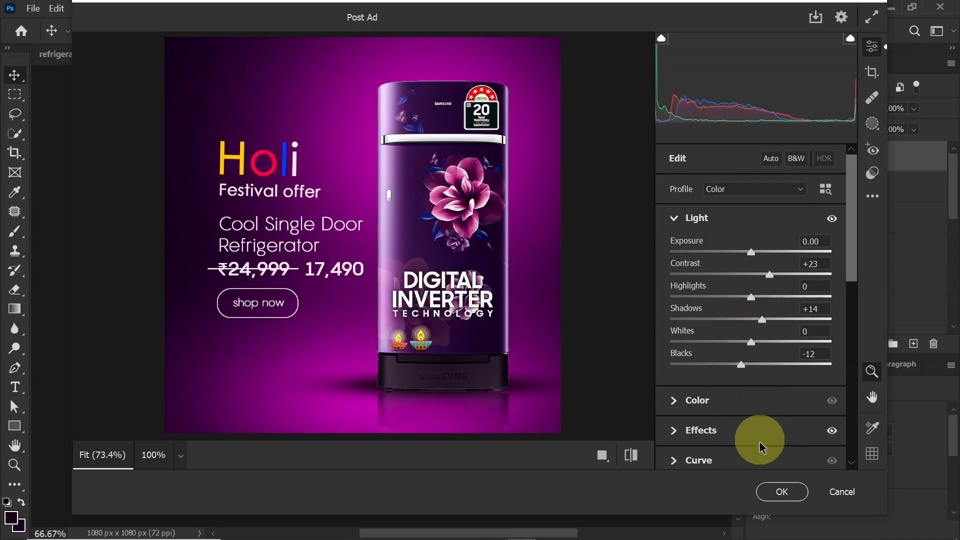
click(781, 491)
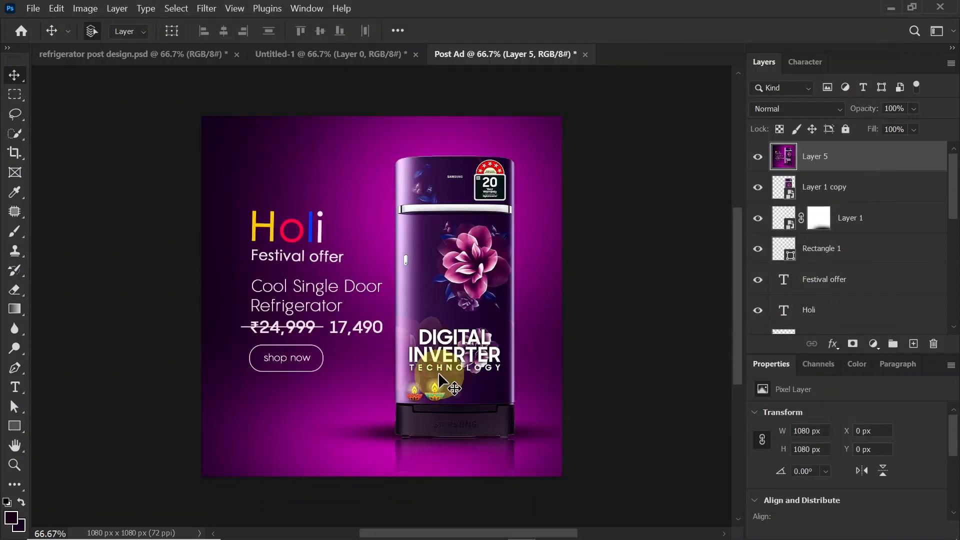